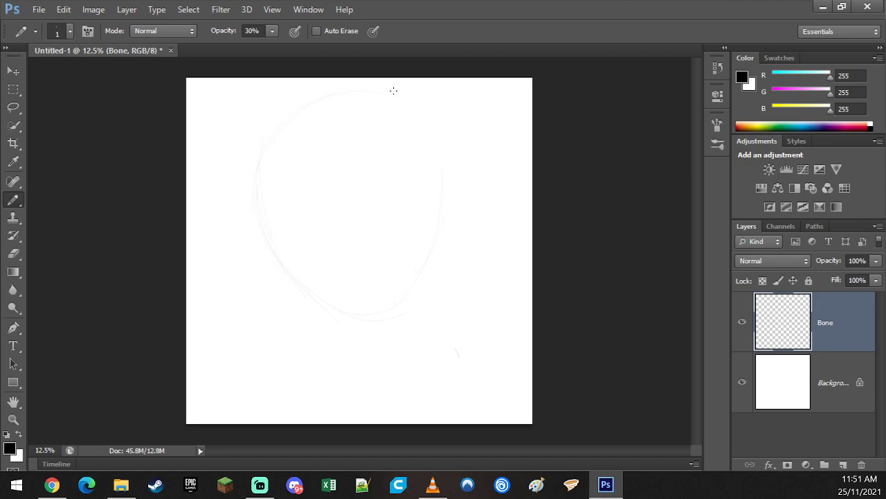
- Extend the faint pencil outline at the head's upper right, and make salmon red (RGB 242, 106, 106) the foreground colour
left_click_drag(431, 118, 451, 159)
left_click(742, 78)
left_click_drag(877, 72, 560, 67)
left_click(657, 104)
key("Return")
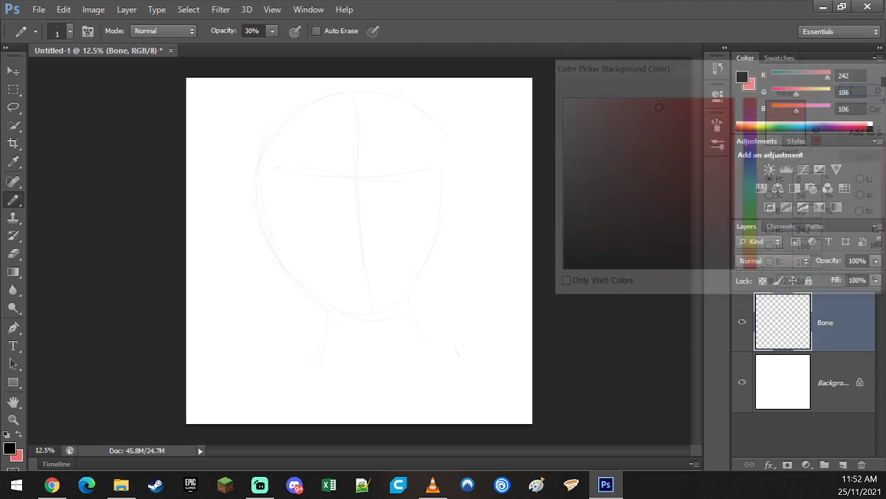
left_click(19, 432)
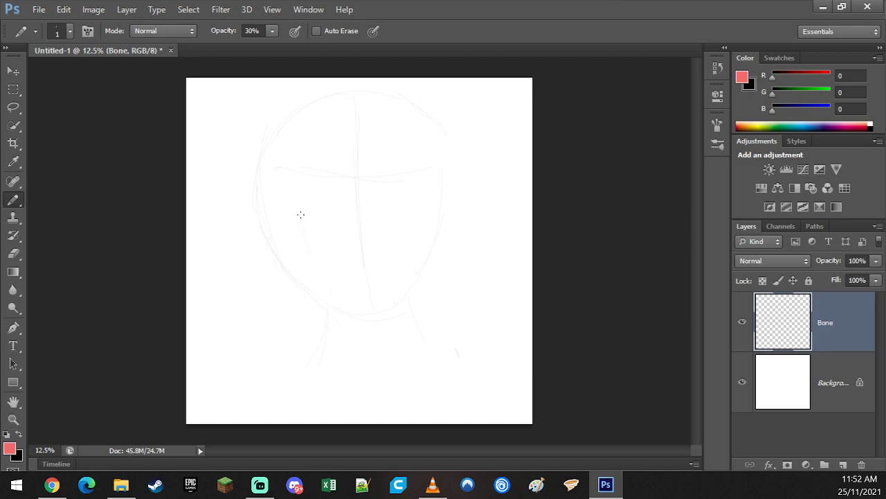
- With the Brush tool, draw a red curved centre line, a slanted eye line and a pointed jaw over the head sketch
right_click(11, 202)
left_click(60, 202)
left_click_drag(339, 304, 296, 153)
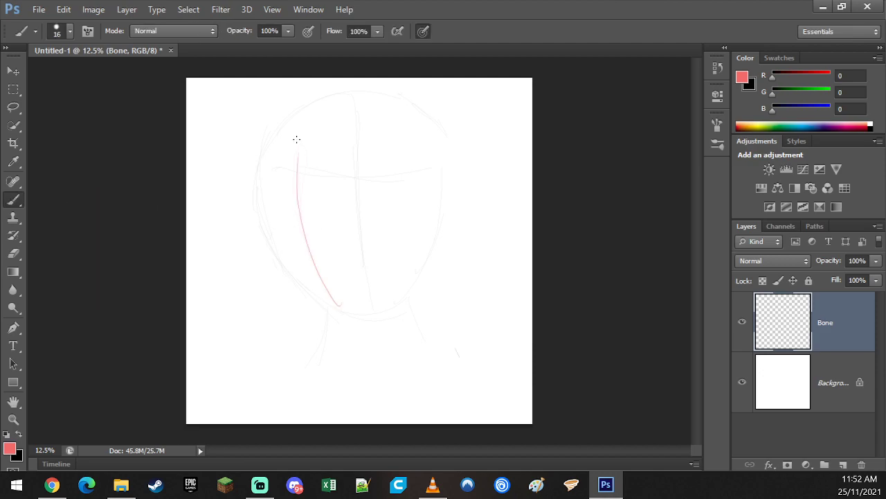
mouse_move(356, 182)
left_mouse_down()
mouse_move(259, 217)
mouse_move(353, 185)
left_mouse_up()
mouse_move(248, 251)
left_mouse_down()
mouse_move(312, 319)
mouse_move(333, 321)
mouse_move(390, 274)
left_mouse_up()
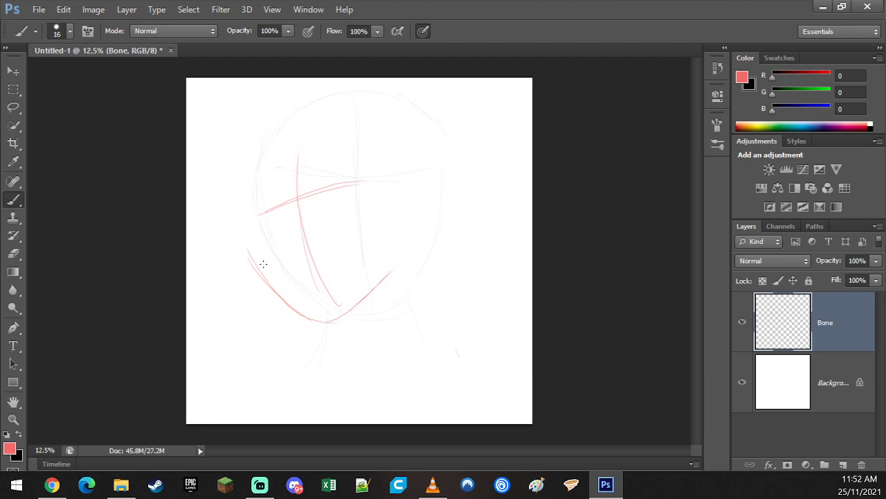
- Brush in the red side of the face, the rounded skull outline and an inner curve at the side of the head
left_click_drag(258, 216, 300, 312)
left_click_drag(255, 207, 252, 135)
left_click_drag(246, 173, 338, 112)
mouse_move(279, 119)
left_mouse_down()
mouse_move(413, 135)
mouse_move(420, 172)
mouse_move(402, 254)
left_mouse_up()
mouse_move(371, 168)
left_mouse_down()
mouse_move(394, 208)
mouse_move(387, 236)
left_mouse_up()
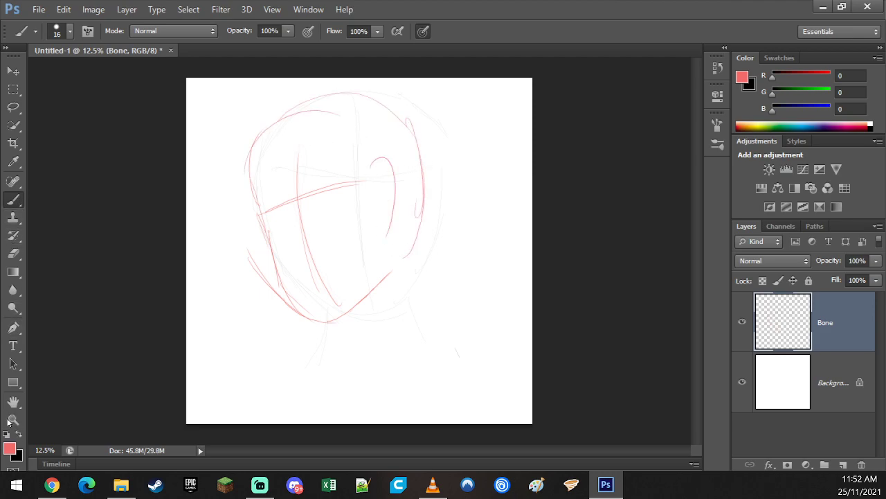
- Draw a larger front-facing head in black over the red one, with jaw, skull outline, vertical centre line and curved eye line
key("x")
mouse_move(342, 321)
left_mouse_down()
mouse_move(298, 309)
mouse_move(239, 220)
left_mouse_up()
left_click_drag(235, 184, 268, 280)
left_click_drag(338, 326, 428, 266)
left_click_drag(374, 314, 460, 173)
left_click_drag(437, 129, 445, 186)
left_click_drag(251, 127, 236, 205)
left_click_drag(280, 88, 228, 165)
mouse_move(277, 90)
left_mouse_down()
mouse_move(406, 87)
mouse_move(450, 138)
left_mouse_up()
left_click_drag(346, 94, 351, 325)
left_click_drag(246, 184, 428, 181)
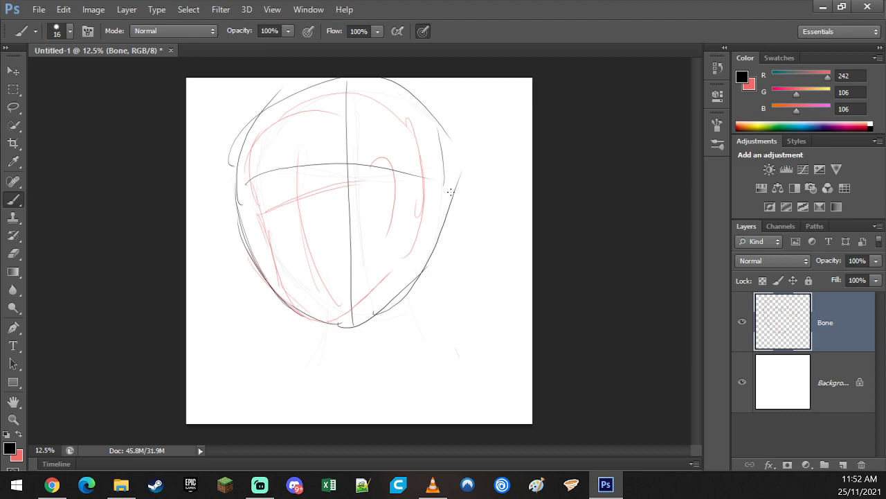
- Open the recent file Untitled-1.psd
left_click(63, 9)
left_click(38, 9)
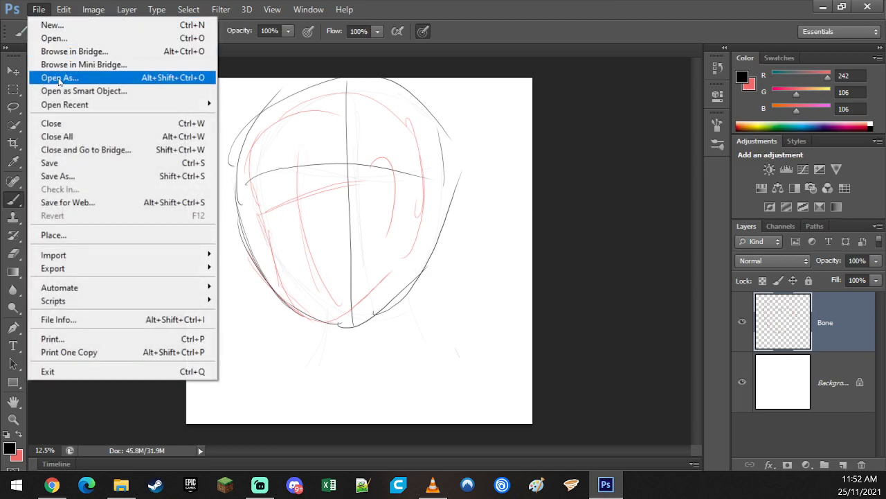
mouse_move(146, 105)
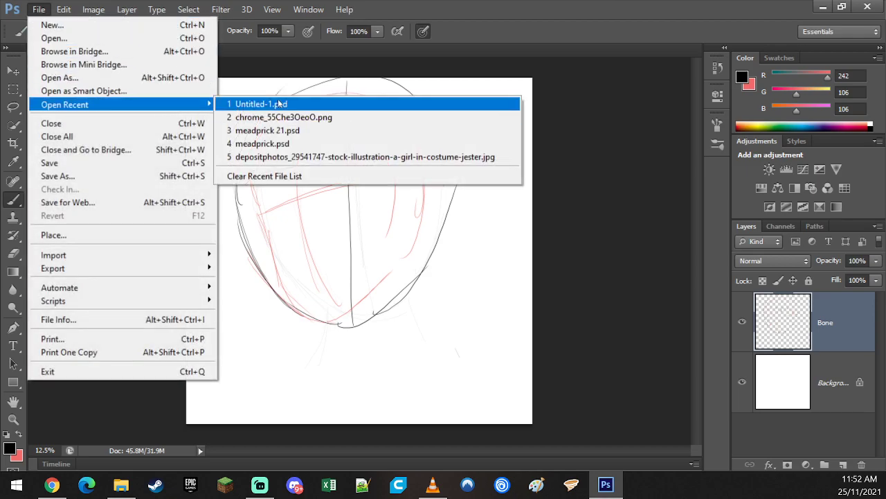
left_click(277, 103)
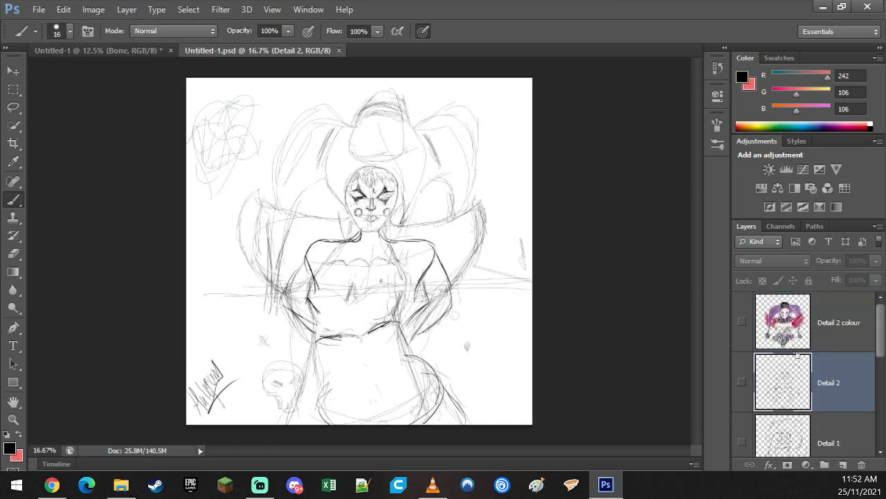
- Make the Detail 2 colour, Detail 2, Detail 1 and bone layers visible along with Layer 1 and Sketch Layer
left_click_drag(876, 346, 868, 425)
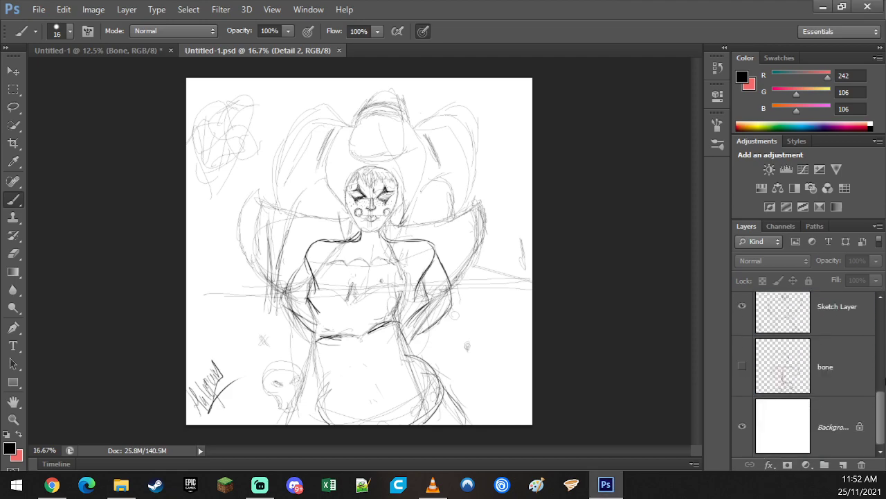
left_click(882, 314)
left_click_drag(882, 413, 880, 315)
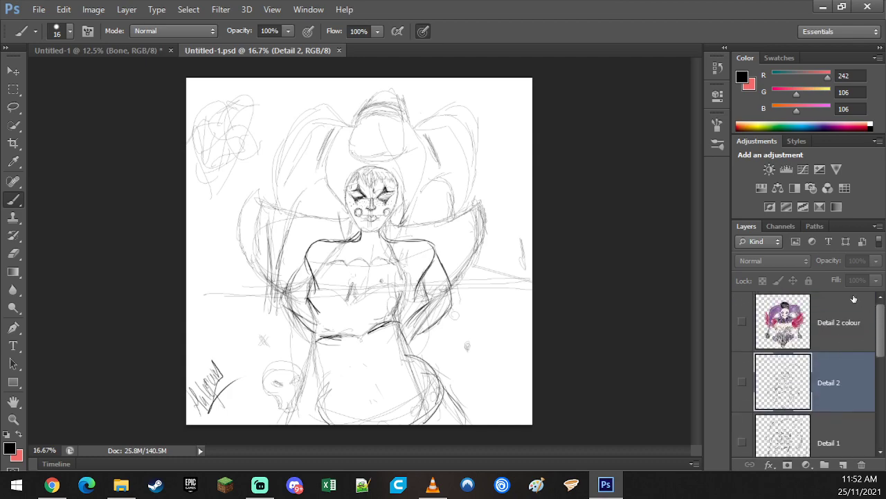
left_click(748, 336)
left_click(741, 381)
scroll(796, 360, "down", 3)
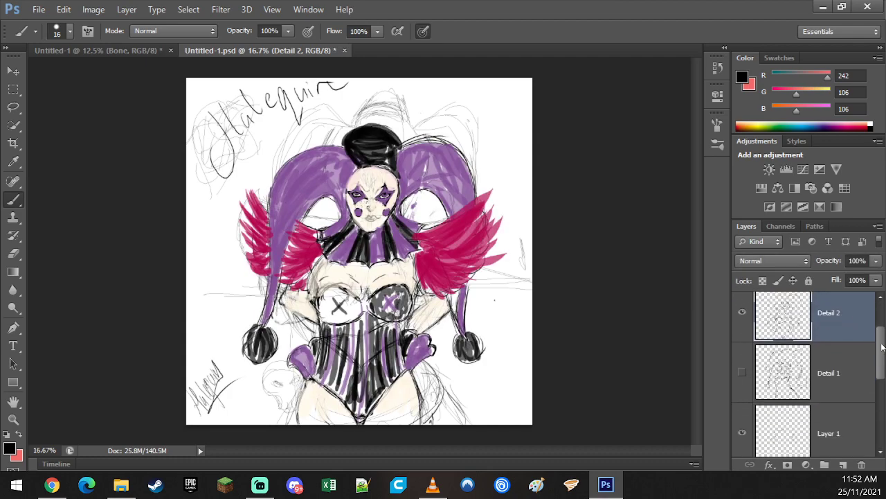
left_click(741, 304)
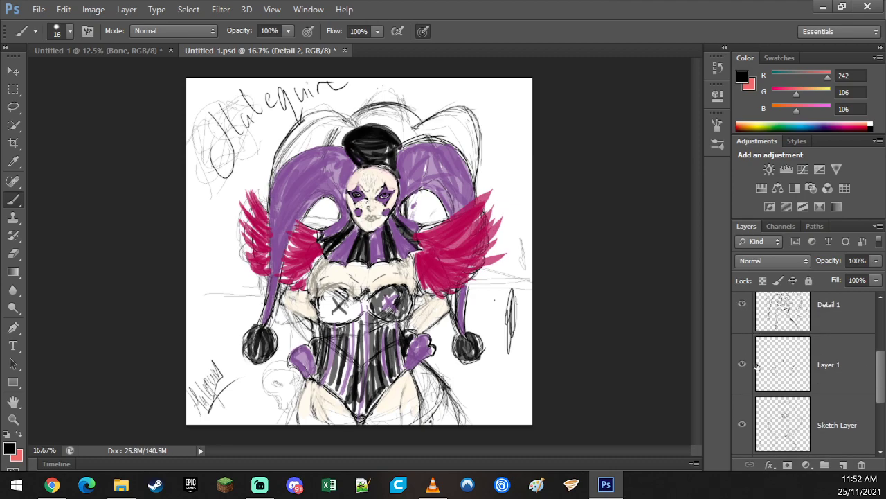
left_click(742, 424)
left_click_drag(879, 361, 880, 403)
left_click(741, 314)
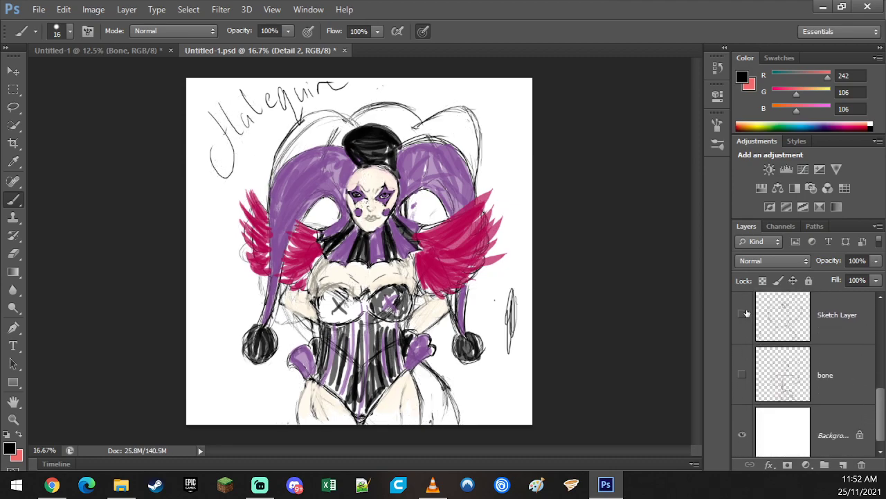
left_click(741, 375)
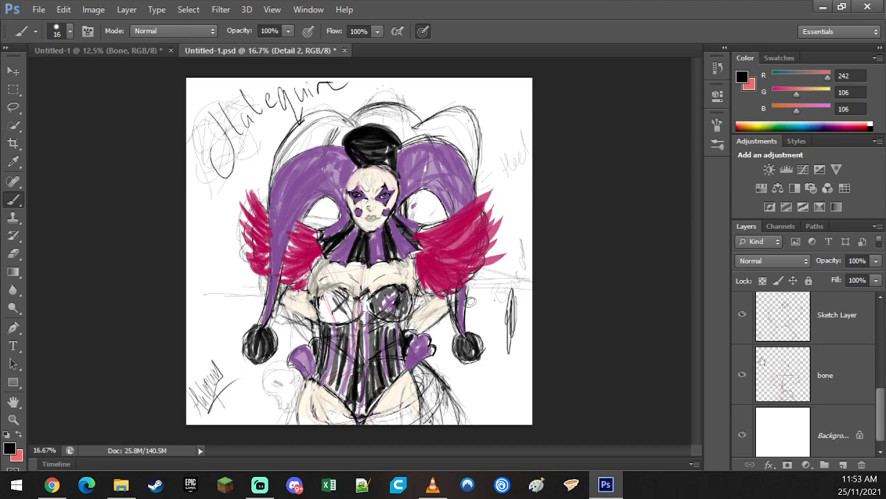
- Hide Detail 2 colour, Detail 2, Detail 1, Layer 1 and Sketch Layer to view only the bone layer over the background
scroll(875, 393, "up", 3)
scroll(875, 394, "up", 2)
left_click(742, 322)
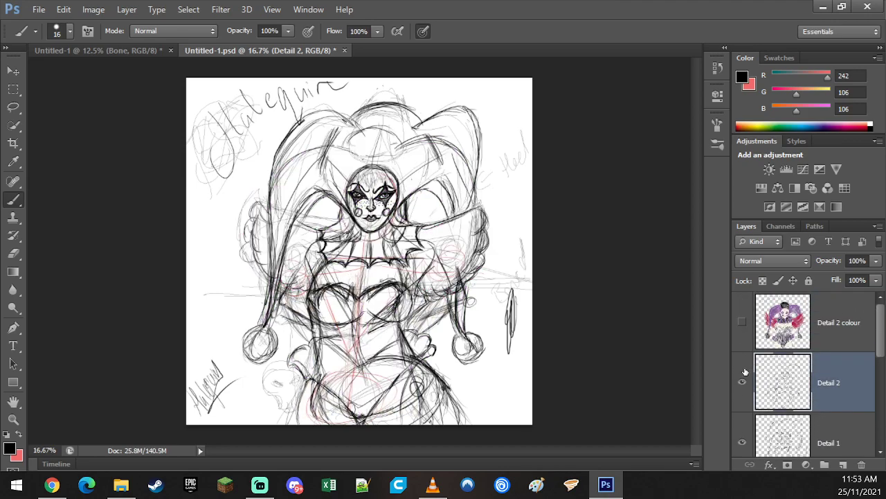
left_click(741, 382)
left_click(742, 442)
scroll(867, 388, "down", 2)
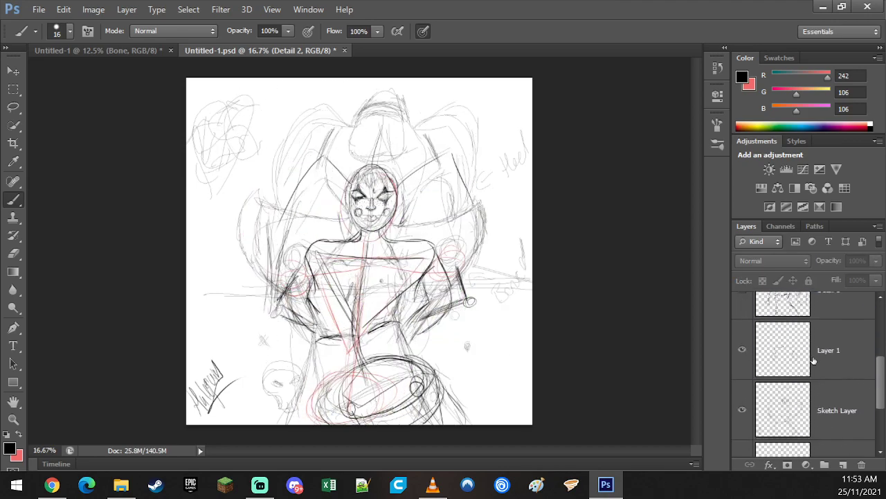
left_click(742, 349)
left_click(742, 409)
scroll(869, 398, "down", 2)
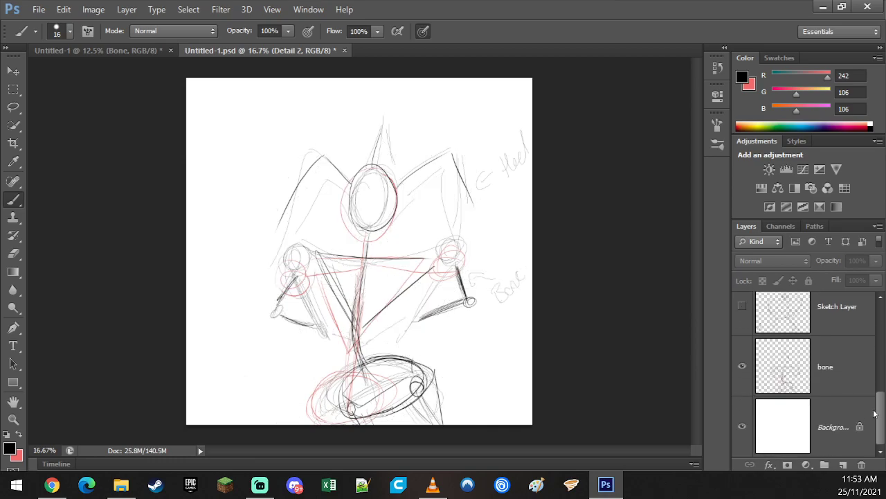
left_click(742, 367)
left_click(742, 366)
- Try to brush on the canvas near the figure's neck, and select the bone layer
mouse_move(838, 492)
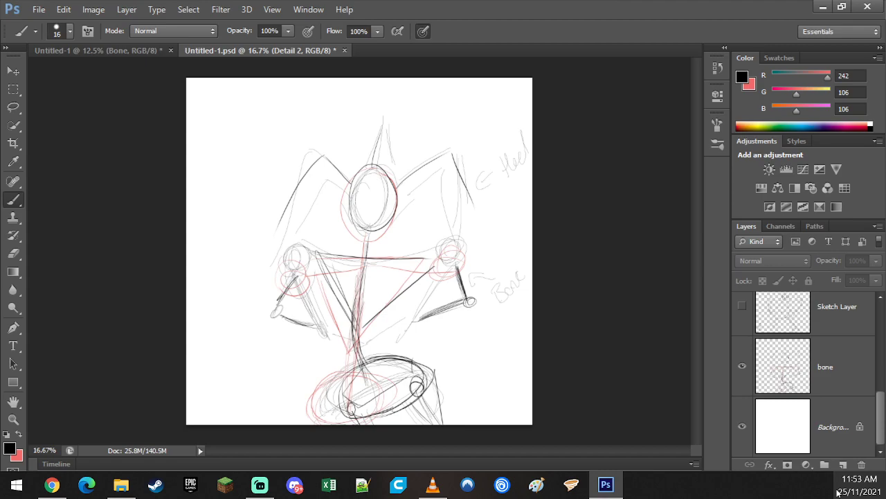
left_click(357, 234)
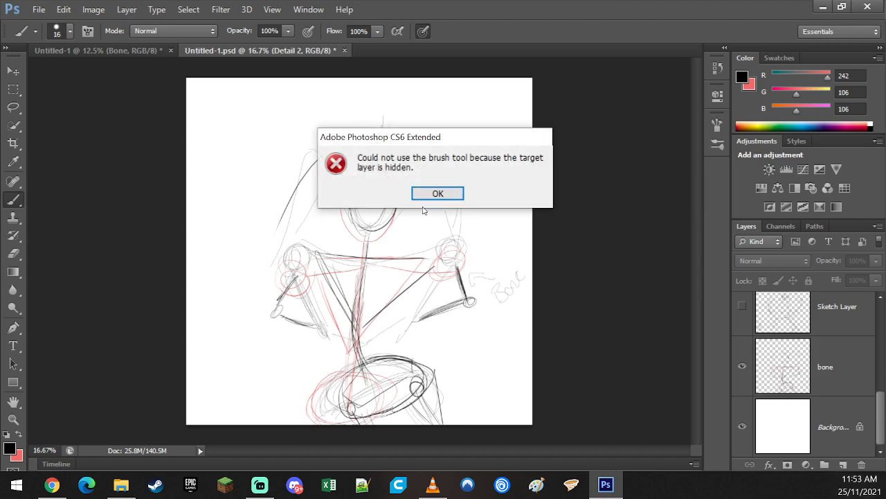
left_click(463, 193)
left_click(831, 367)
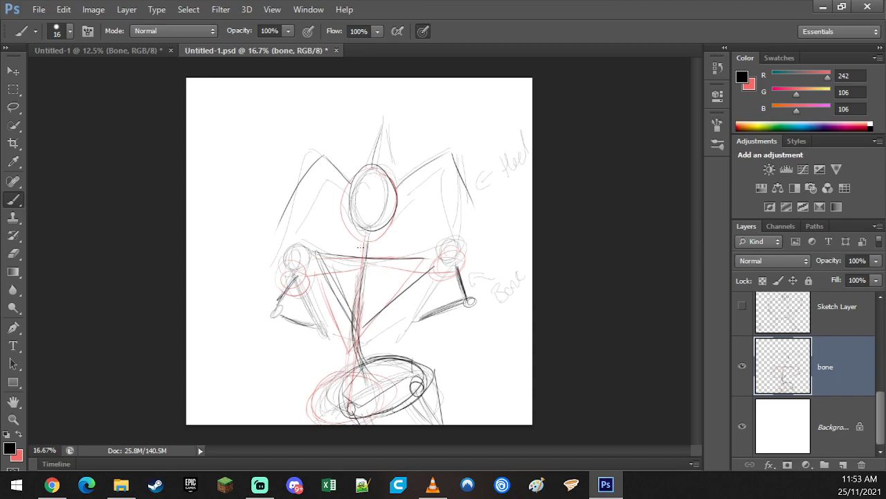
- Select Sketch Layer and show it in place of the bone layer, briefly overlaying the bone layer for comparison
left_click(830, 328)
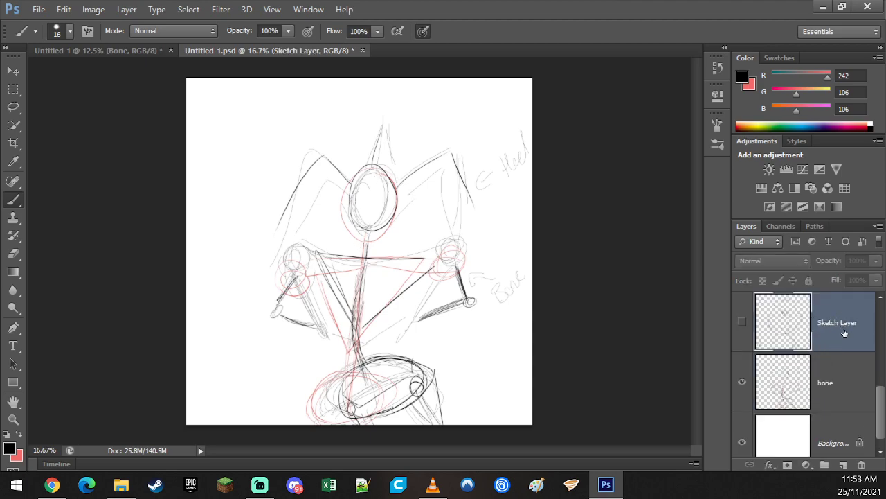
left_click(742, 380)
left_click(742, 322)
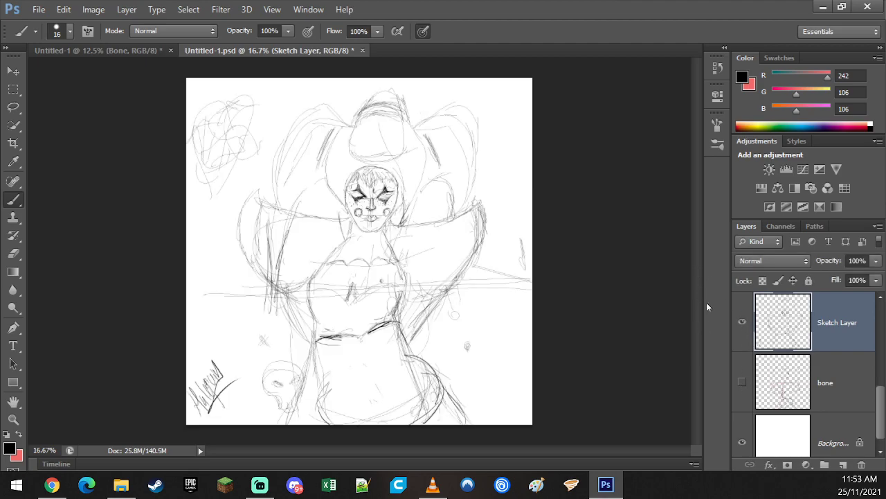
left_click(742, 380)
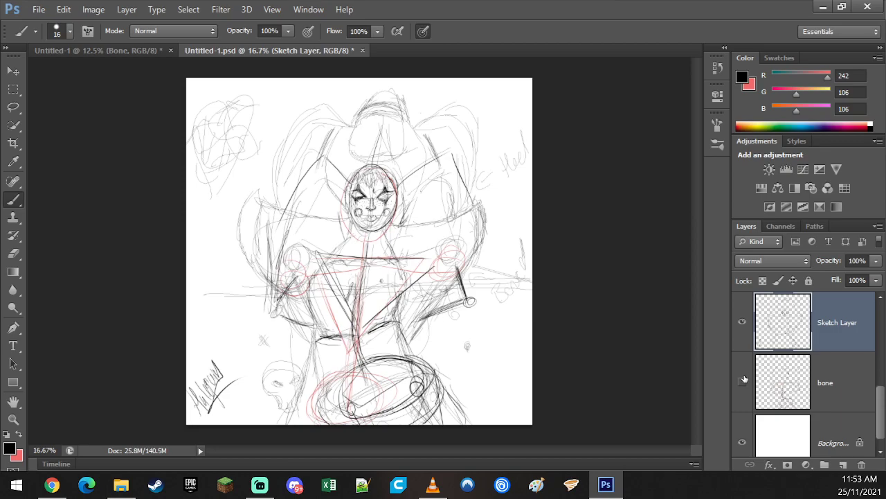
left_click(743, 380)
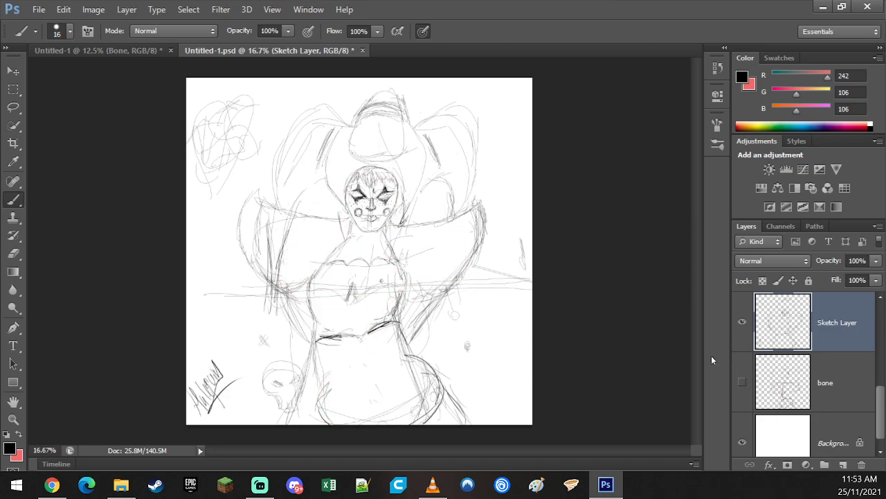
- View Layer 1 on its own, and combine it with Sketch Layer
left_click_drag(874, 415, 879, 378)
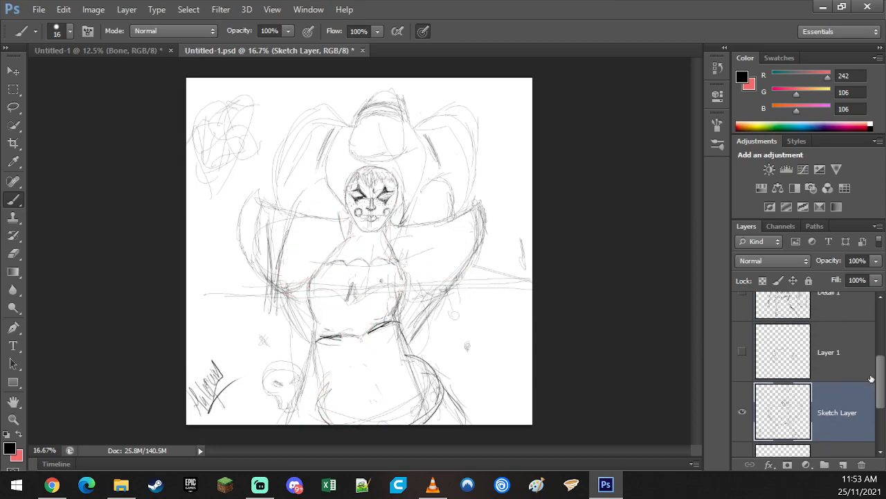
left_click(742, 412)
left_click(742, 352)
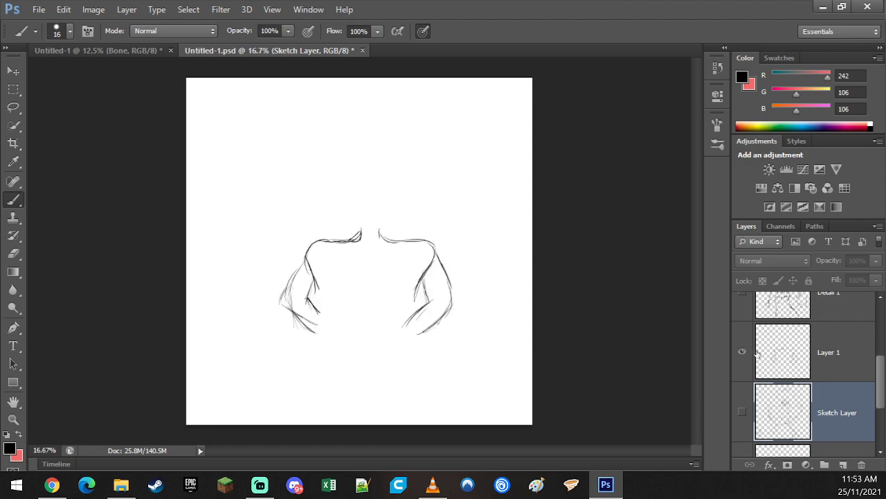
left_click(743, 411)
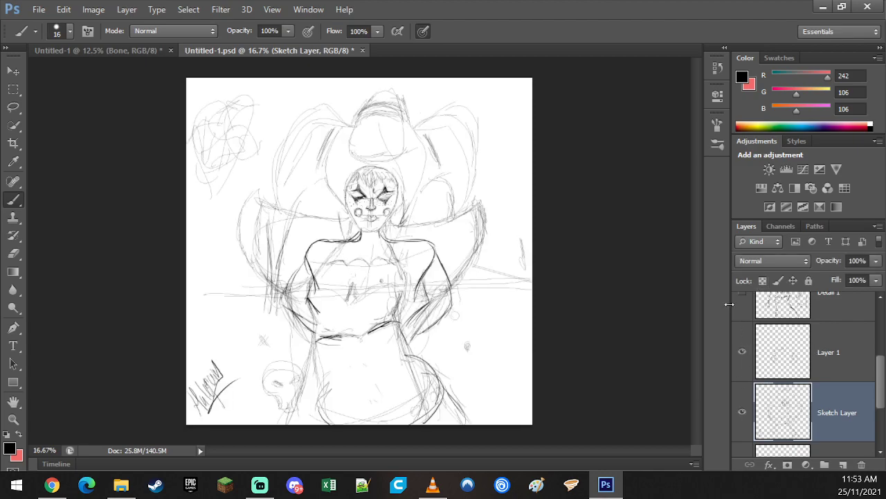
- Toggle the bone layer's visibility repeatedly to compare it with the sketch, leaving it hidden
scroll(831, 373, "down", 2)
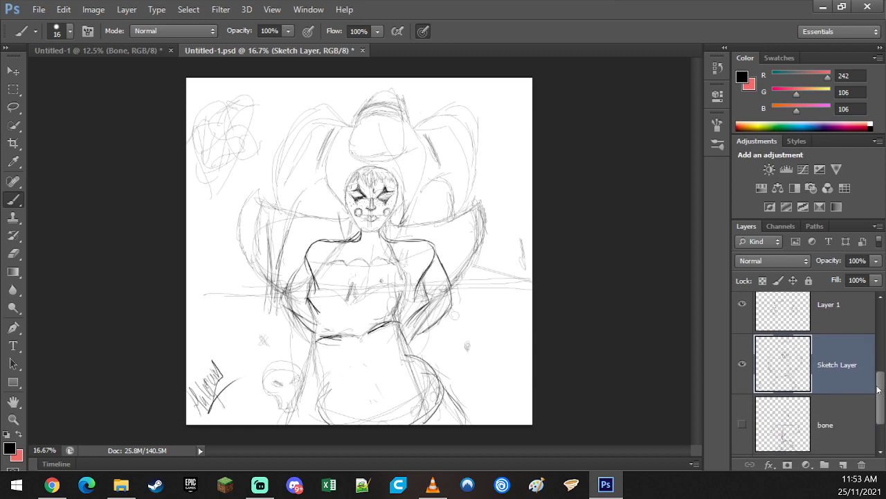
left_click(744, 419)
left_click(744, 419)
left_click(744, 415)
left_click(744, 415)
left_click(745, 414)
left_click(748, 410)
left_click(748, 410)
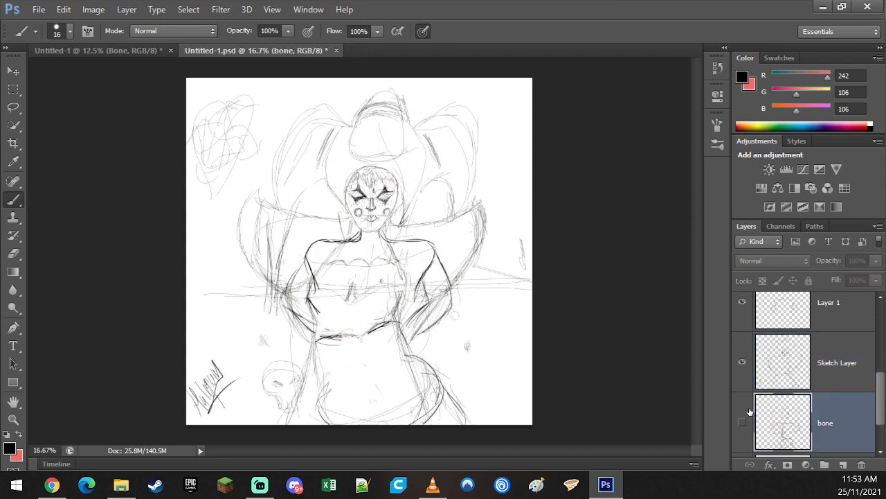
- Hide Sketch Layer and Layer 1, and show only Detail 1
left_click(742, 361)
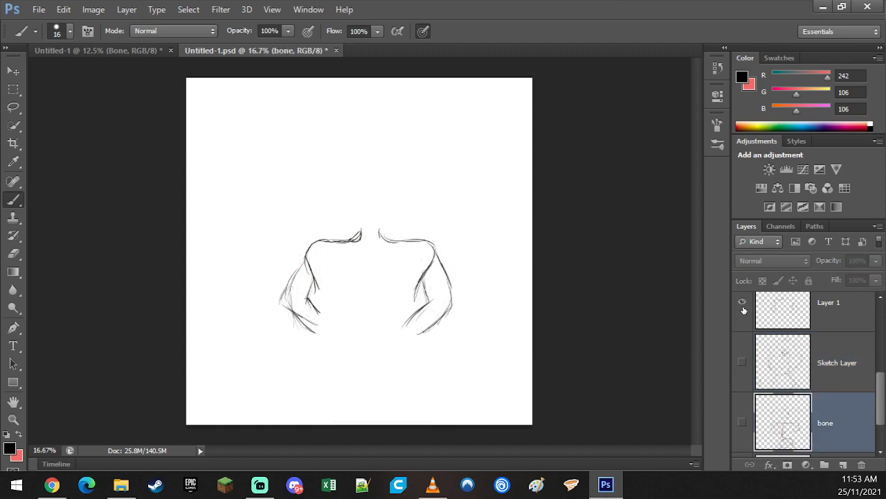
left_click(744, 309)
left_click_drag(882, 380, 881, 339)
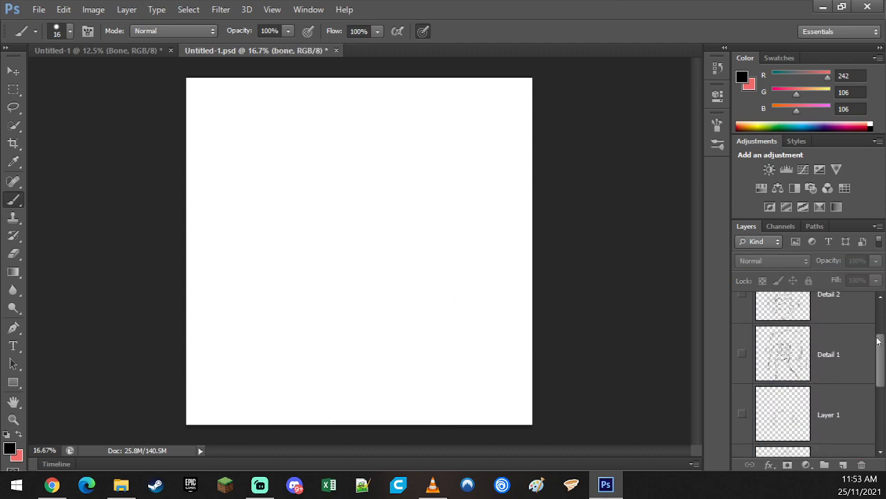
left_click(743, 347)
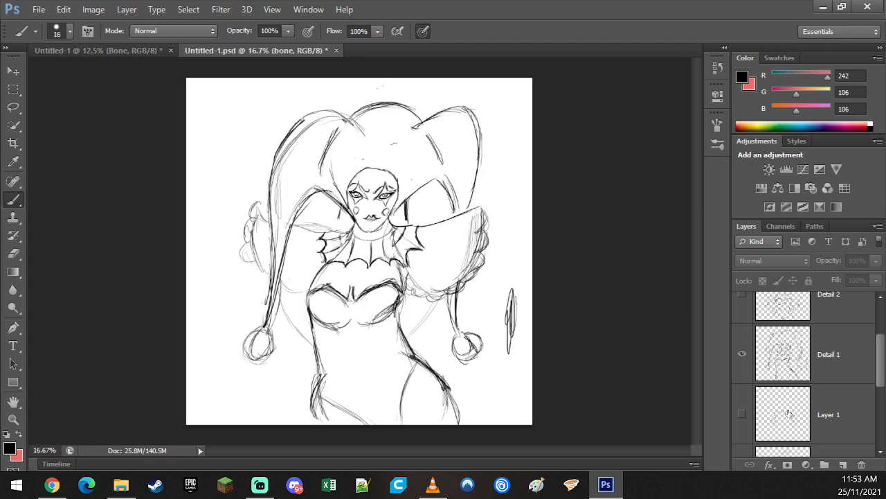
- Toggle a lower layer's visibility repeatedly to compare it with the Detail 1 drawing, leaving it hidden
scroll(869, 374, "down", 2)
left_click(742, 430)
left_click(743, 430)
left_click(742, 430)
left_click(743, 430)
left_click(742, 430)
left_click(742, 430)
- Hide Detail 1 and show Detail 2 in its place
scroll(879, 338, "up", 3)
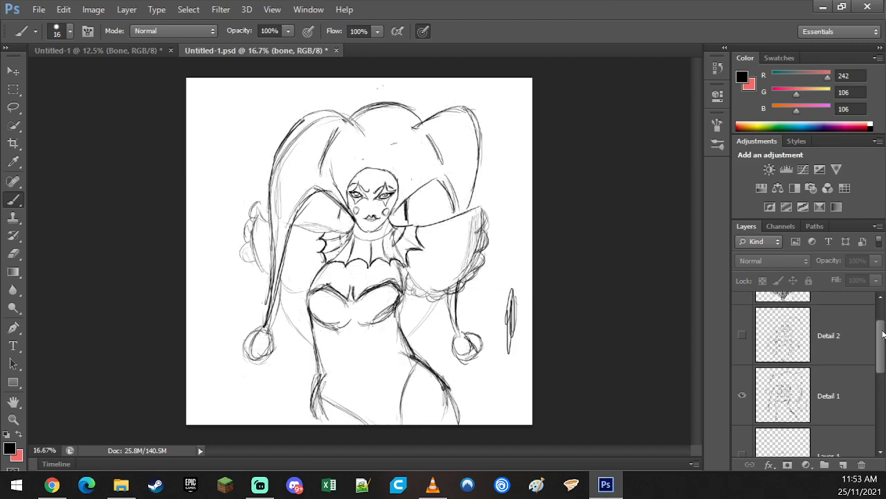
left_click(742, 389)
left_click(742, 329)
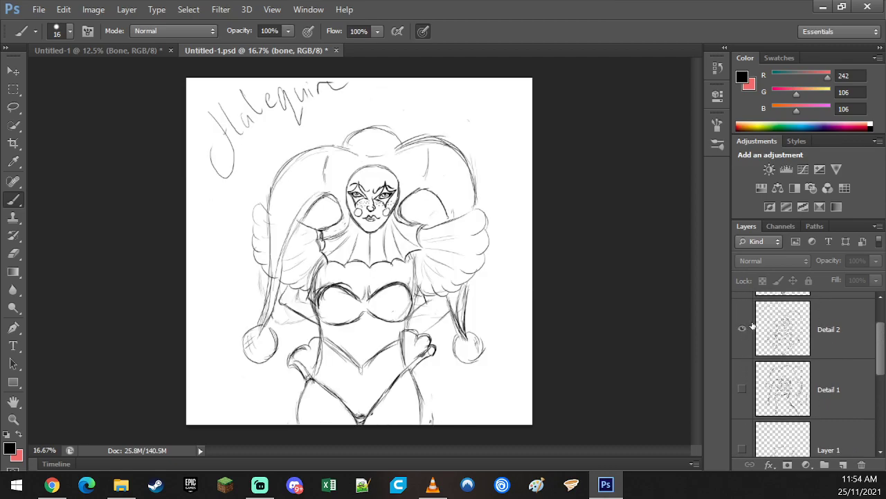
- Toggle Detail 1's visibility repeatedly to compare it with the Detail 2 drawing, leaving Detail 1 hidden
left_click(743, 389)
left_click(744, 385)
left_click(743, 384)
left_click(743, 383)
left_click(745, 381)
left_click(745, 378)
scroll(813, 361, "up", 2)
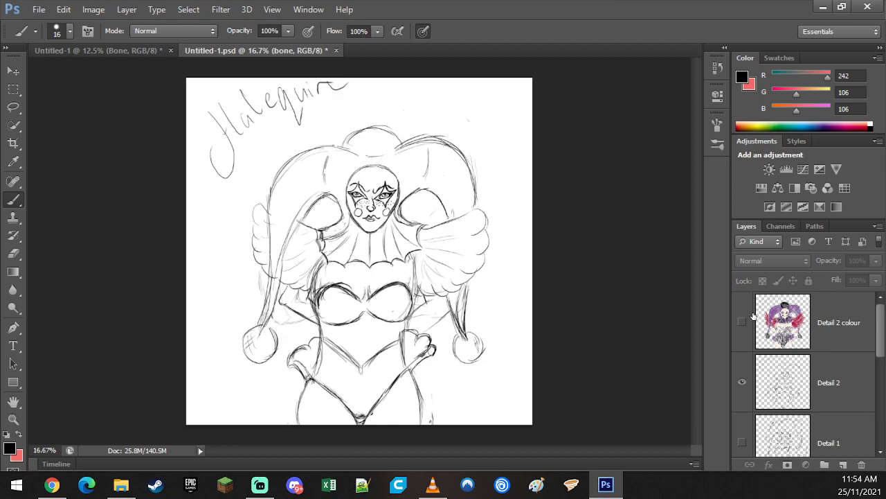
double_click(754, 319)
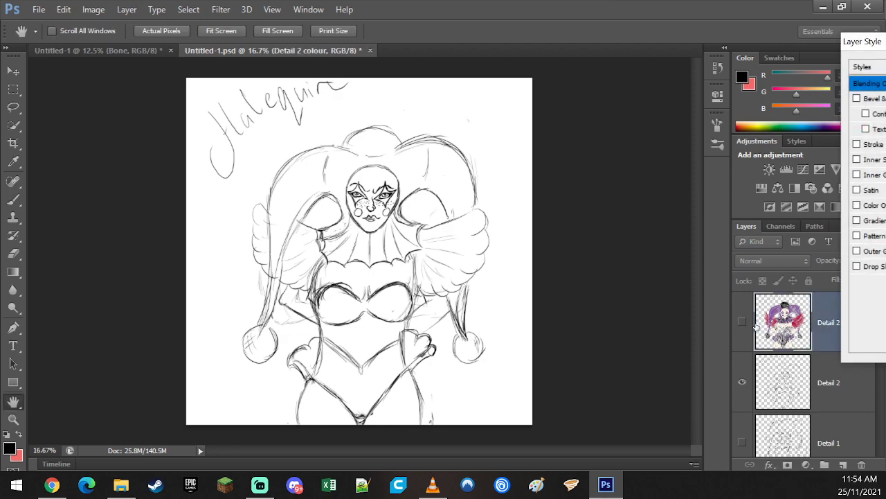
left_click_drag(866, 43, 555, 91)
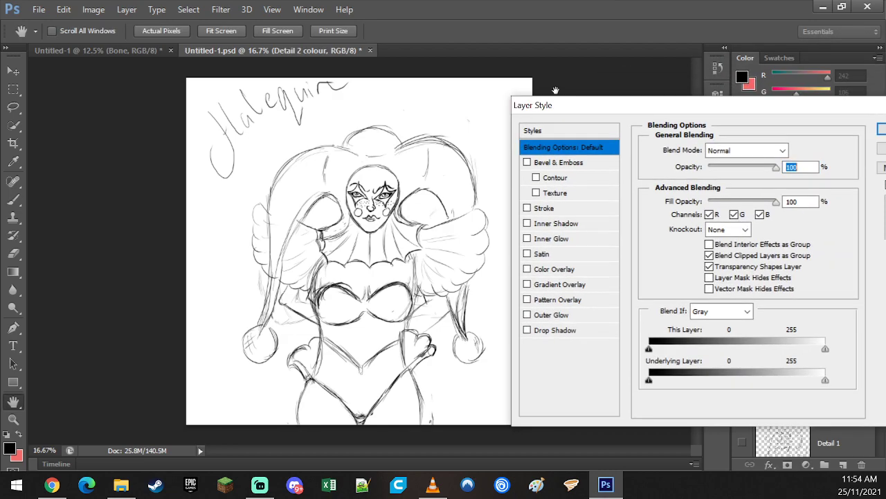
left_click_drag(653, 108, 493, 105)
left_click(775, 102)
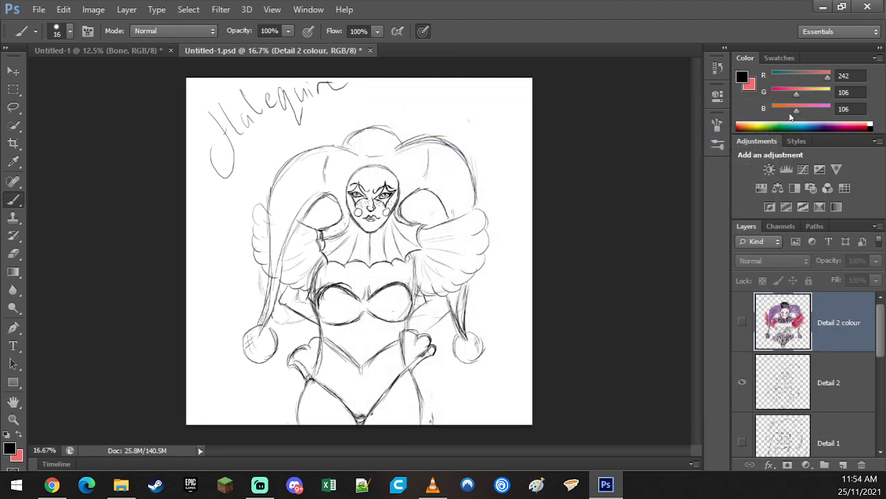
- Toggle Detail 2 colour on and off to compare it with the line drawing, leaving it shown
left_click(742, 322)
left_click(743, 322)
left_click(743, 321)
left_click(743, 322)
left_click(743, 321)
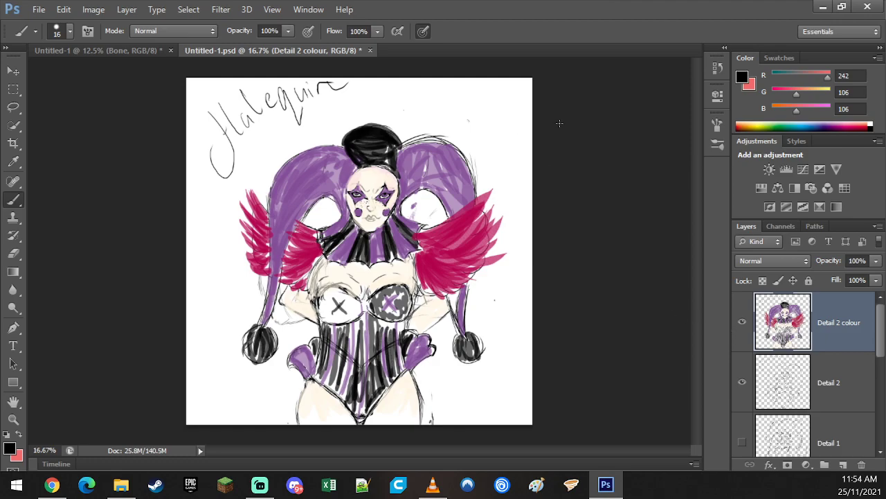
- Add a new layer above Detail 2 colour and draw a large oval around the upper figure, lines over the wing and a box around the torso
left_click(843, 465)
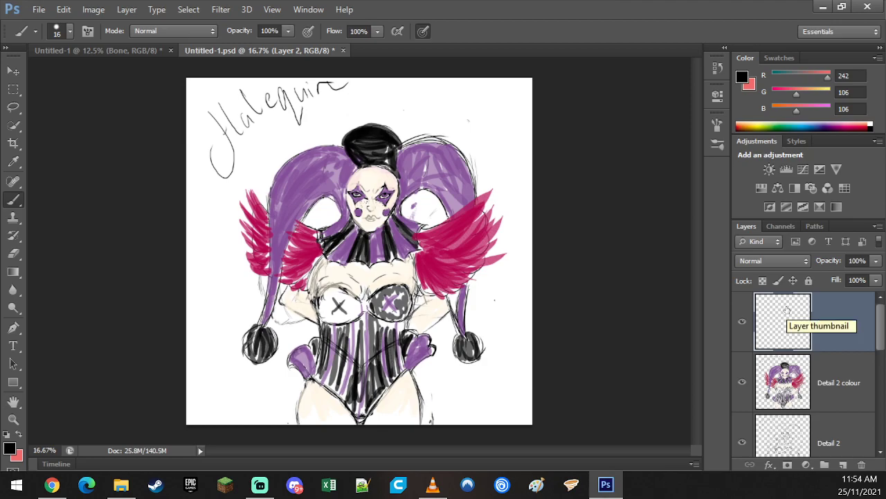
mouse_move(416, 119)
left_mouse_down()
mouse_move(311, 126)
mouse_move(229, 225)
mouse_move(317, 308)
mouse_move(494, 319)
mouse_move(549, 236)
mouse_move(460, 123)
mouse_move(413, 105)
left_mouse_up()
left_click_drag(445, 205, 454, 311)
left_click_drag(454, 244, 447, 273)
left_click_drag(476, 186, 475, 299)
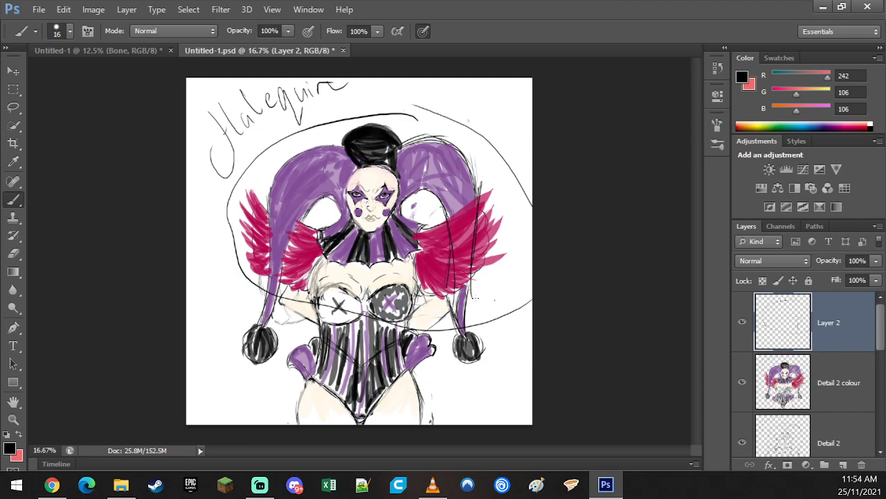
mouse_move(294, 270)
left_mouse_down()
mouse_move(443, 264)
mouse_move(444, 424)
mouse_move(280, 421)
left_mouse_up()
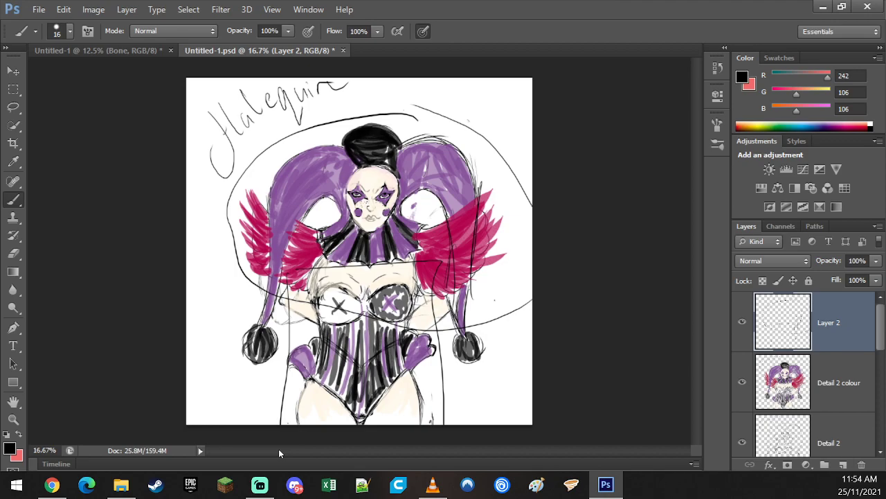
- Draw dark lines over the face's eye makeup, brows, nose and mouth on Layer 2
key("ctrl+plus")
key("ctrl+plus")
key("ctrl+plus")
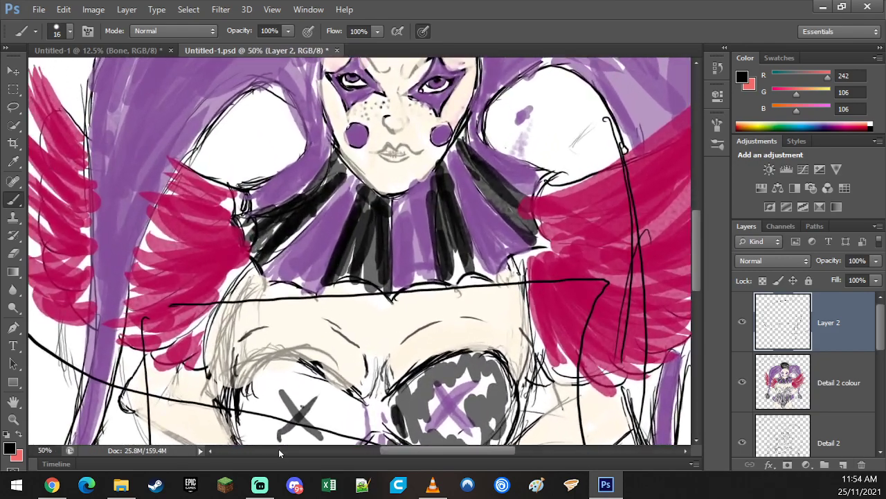
left_click_drag(458, 171, 441, 306)
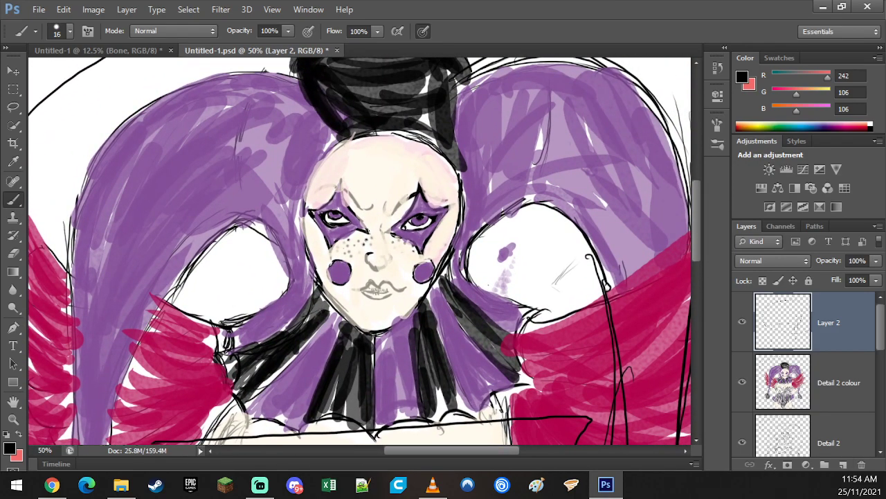
mouse_move(343, 196)
left_mouse_down()
mouse_move(341, 183)
mouse_move(317, 226)
mouse_move(324, 240)
mouse_move(372, 232)
mouse_move(346, 191)
left_mouse_up()
mouse_move(389, 232)
left_mouse_down()
mouse_move(419, 189)
mouse_move(449, 207)
mouse_move(424, 251)
left_mouse_up()
scroll(393, 236, "down", 2)
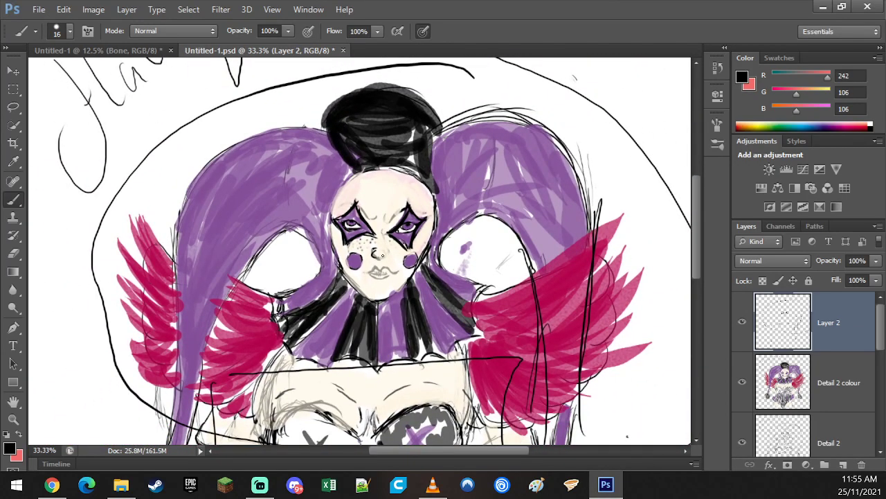
left_click_drag(382, 255, 387, 260)
left_click_drag(379, 219, 383, 254)
mouse_move(396, 215)
left_mouse_down()
mouse_move(388, 219)
mouse_move(413, 195)
mouse_move(425, 214)
left_mouse_up()
mouse_move(380, 266)
left_mouse_down()
mouse_move(401, 275)
mouse_move(356, 274)
left_mouse_up()
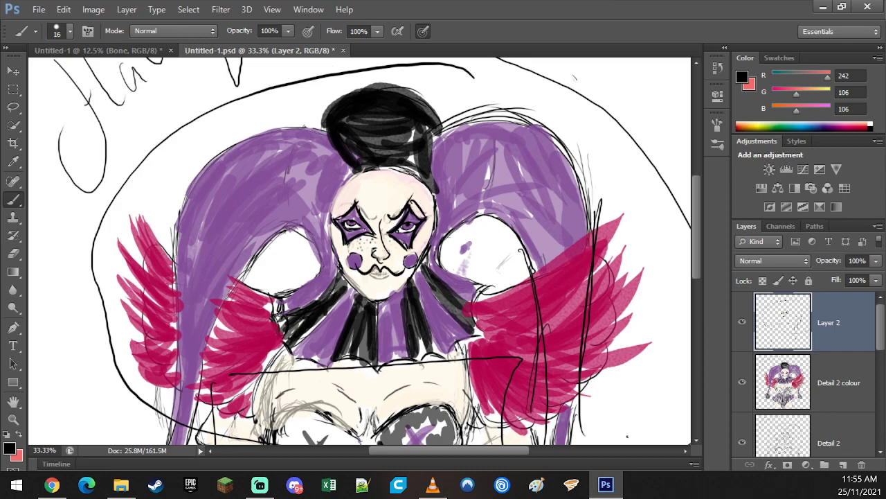
- Toggle Layer 2's visibility repeatedly to compare the drawing with and without the marks, leaving the layer hidden
key("ctrl+minus")
left_click(743, 324)
left_click(742, 324)
left_click(743, 325)
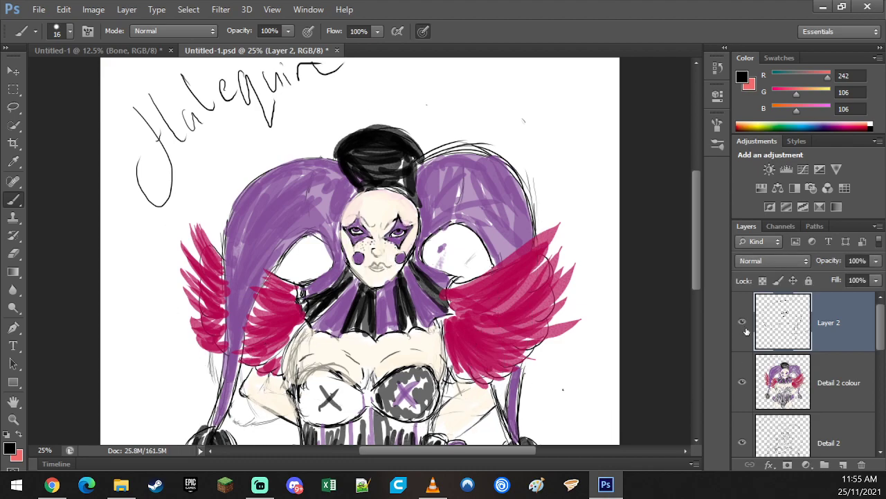
left_click(743, 324)
left_click(743, 324)
left_click(743, 324)
left_click(743, 324)
key("ctrl+plus")
key("ctrl+minus")
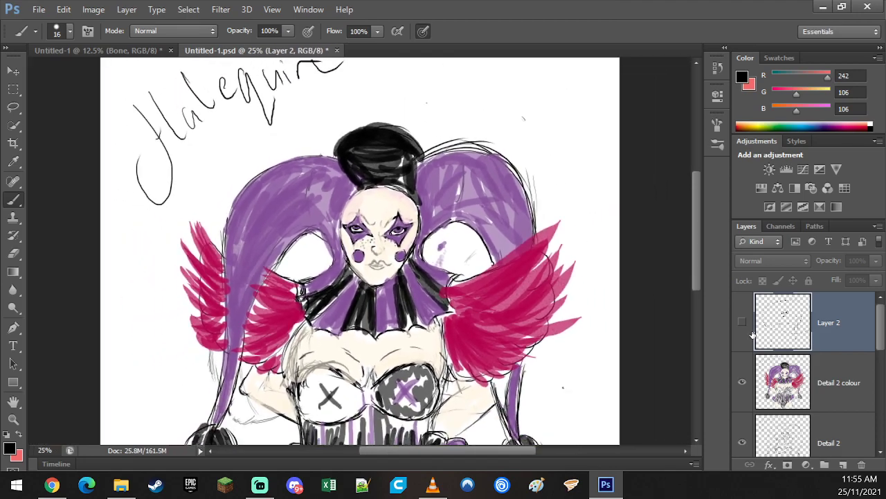
key("ctrl+minus")
key("ctrl+minus")
key("ctrl+minus")
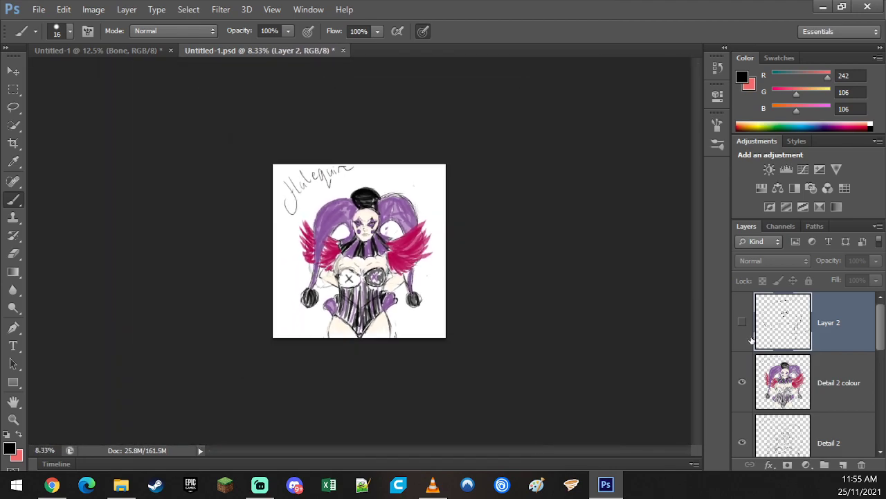
key("ctrl+plus")
key("ctrl+plus")
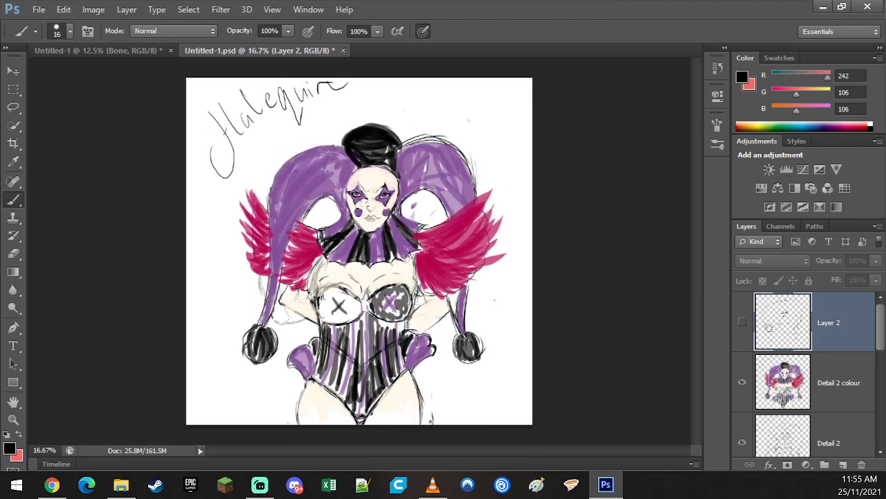
- Switch to the Untitled-1 document and erase the old head sketches from the Bone layer
left_click(139, 52)
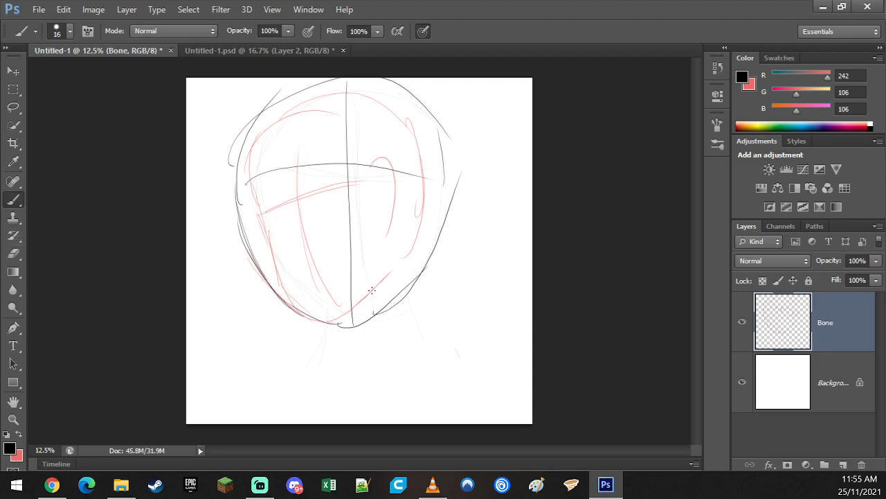
left_click(13, 253)
mouse_move(348, 254)
left_mouse_down()
mouse_move(393, 166)
mouse_move(296, 168)
mouse_move(382, 275)
mouse_move(417, 268)
left_mouse_up()
- Brush a head outline tapering to the chin at the canvas centre, with a vertical centre line and horizontal facial guidelines
left_click(14, 203)
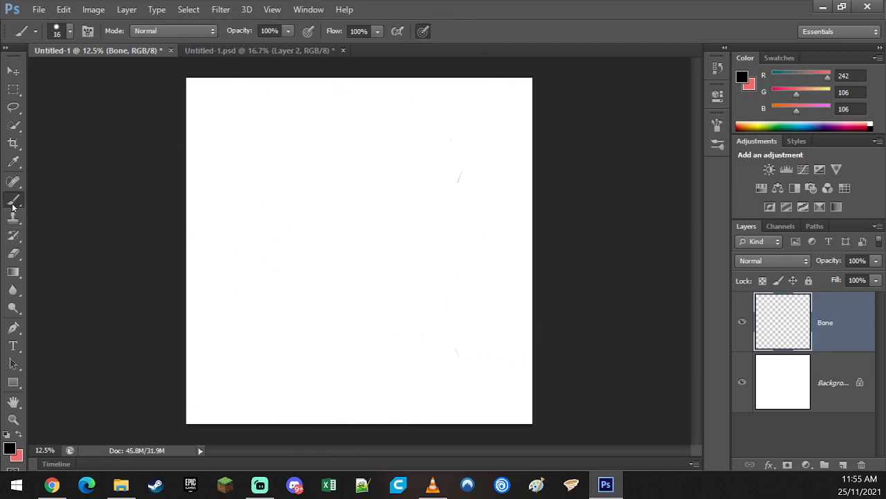
mouse_move(312, 256)
left_mouse_down()
mouse_move(330, 296)
mouse_move(316, 260)
mouse_move(335, 301)
mouse_move(317, 245)
mouse_move(326, 201)
mouse_move(307, 247)
mouse_move(390, 222)
mouse_move(380, 198)
left_mouse_up()
left_click_drag(328, 219, 421, 227)
mouse_move(305, 248)
left_mouse_down()
mouse_move(334, 317)
mouse_move(374, 331)
mouse_move(399, 314)
mouse_move(424, 262)
mouse_move(413, 200)
left_mouse_up()
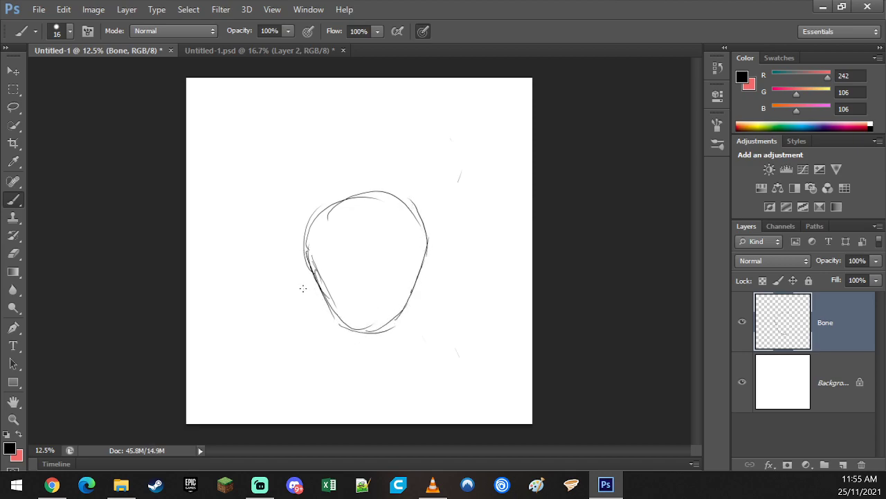
mouse_move(367, 202)
left_mouse_down()
mouse_move(376, 336)
mouse_move(377, 269)
left_mouse_up()
mouse_move(325, 242)
left_mouse_down()
mouse_move(416, 243)
mouse_move(352, 273)
mouse_move(395, 269)
left_mouse_up()
mouse_move(339, 291)
left_mouse_down()
mouse_move(413, 285)
mouse_move(401, 280)
mouse_move(399, 299)
left_mouse_up()
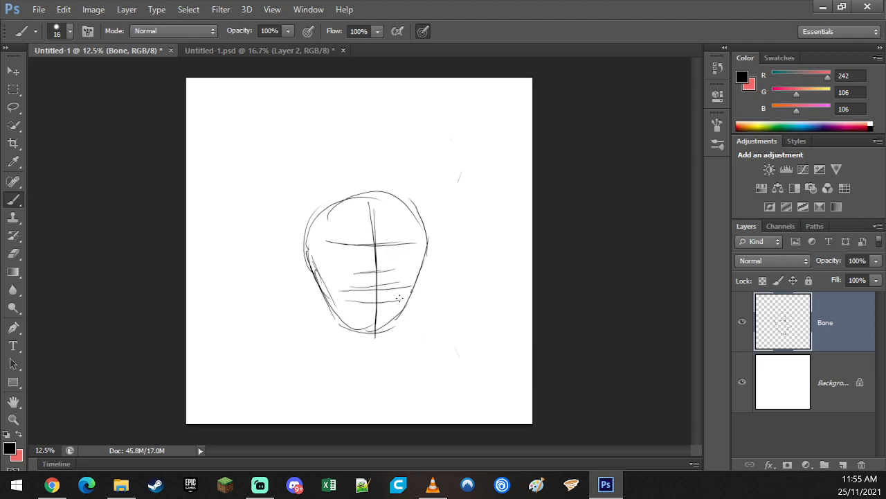
- Sketch the neck, the spine line and a shoulder line with a small circle at each end below the head
left_click_drag(357, 333, 375, 419)
left_click_drag(373, 360, 377, 423)
mouse_move(305, 396)
left_mouse_down()
mouse_move(476, 402)
mouse_move(295, 395)
left_mouse_up()
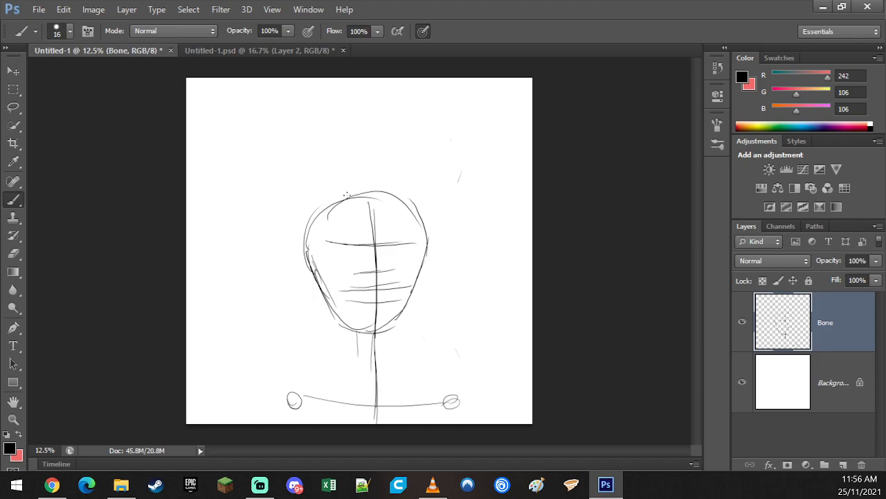
- Sketch the jester hat's construction lines: a central peak, a flaring horn on each side of the head and a curved crown
mouse_move(339, 196)
left_mouse_down()
mouse_move(367, 147)
mouse_move(389, 168)
mouse_move(284, 148)
left_mouse_up()
left_click_drag(270, 173, 304, 244)
mouse_move(403, 193)
left_mouse_down()
mouse_move(447, 168)
mouse_move(466, 171)
mouse_move(441, 251)
left_mouse_up()
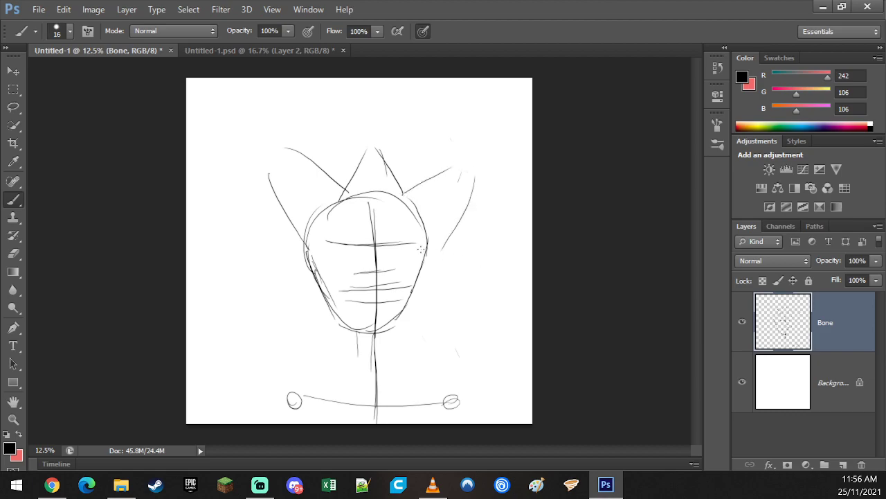
left_click_drag(308, 154, 267, 304)
mouse_move(261, 166)
left_mouse_down()
mouse_move(272, 302)
mouse_move(257, 317)
left_mouse_up()
left_click_drag(453, 177, 480, 303)
left_click_drag(481, 160, 478, 270)
left_click_drag(331, 173, 410, 170)
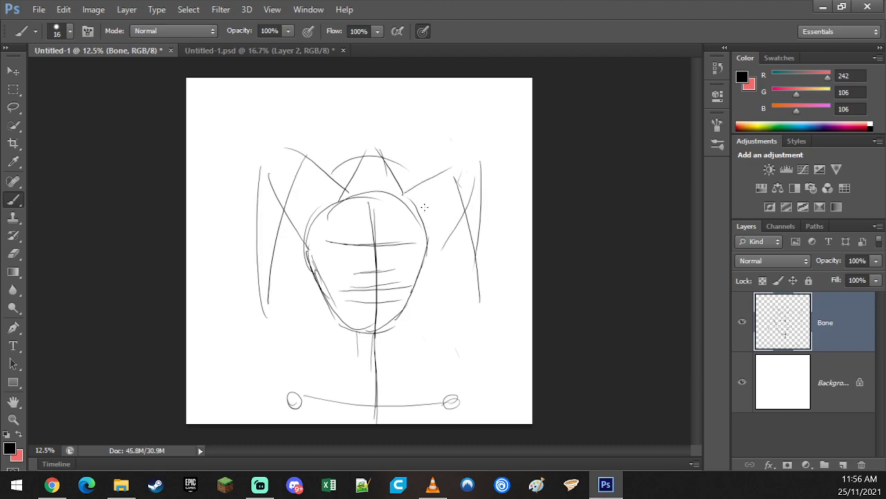
- Sketch the hat's inner edges down both sides of the face to the jaw
mouse_move(294, 236)
left_mouse_down()
mouse_move(313, 308)
mouse_move(339, 337)
left_mouse_up()
left_click_drag(409, 333, 392, 336)
left_click_drag(416, 331, 442, 258)
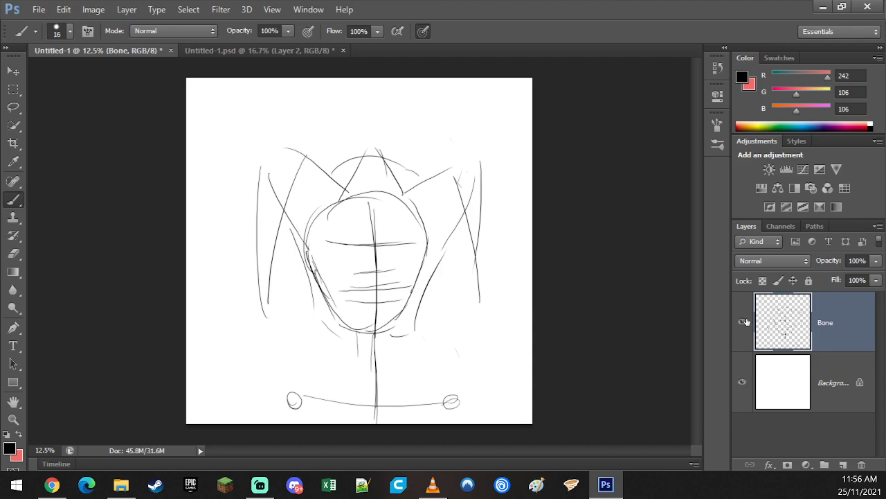
- Sketch a pointed ruffle collar around the neck from one shoulder to the other
mouse_move(302, 324)
left_mouse_down()
mouse_move(262, 364)
mouse_move(299, 349)
left_mouse_up()
left_click_drag(308, 350, 313, 391)
mouse_move(337, 368)
left_mouse_down()
mouse_move(335, 394)
mouse_move(353, 409)
left_mouse_up()
left_click_drag(379, 380, 388, 400)
mouse_move(399, 371)
left_mouse_down()
mouse_move(405, 398)
mouse_move(433, 387)
left_mouse_up()
mouse_move(429, 359)
left_mouse_down()
mouse_move(437, 385)
mouse_move(464, 374)
left_mouse_up()
left_click_drag(448, 353, 461, 365)
left_click_drag(430, 323, 449, 354)
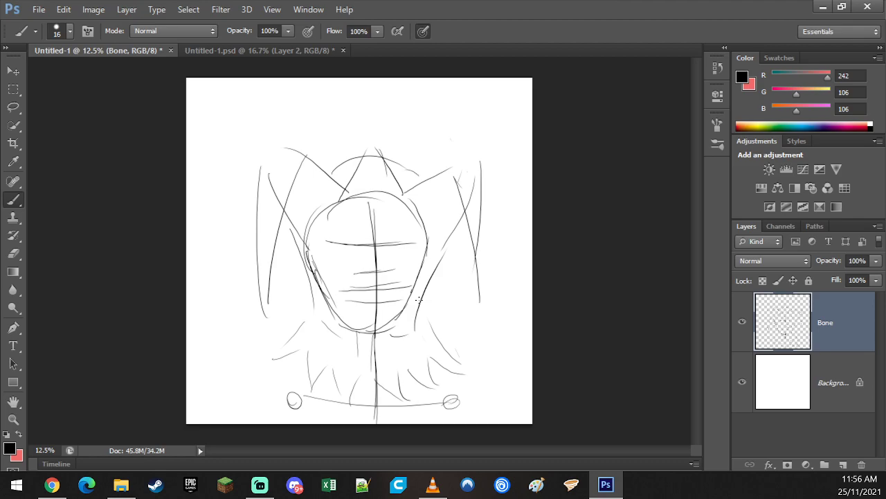
left_click(824, 465)
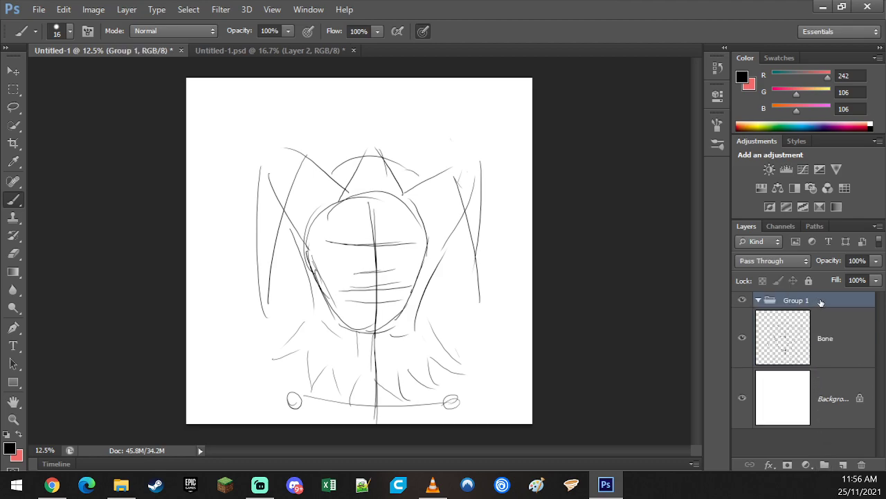
right_click(780, 299)
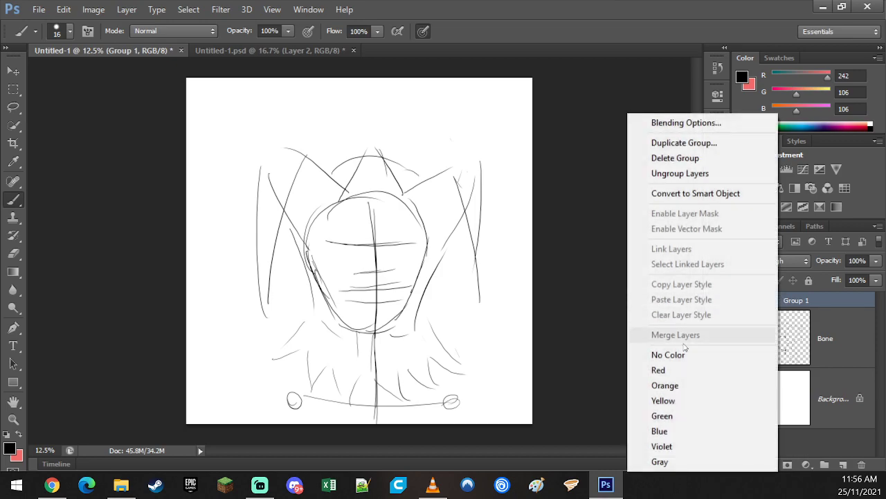
left_click(707, 158)
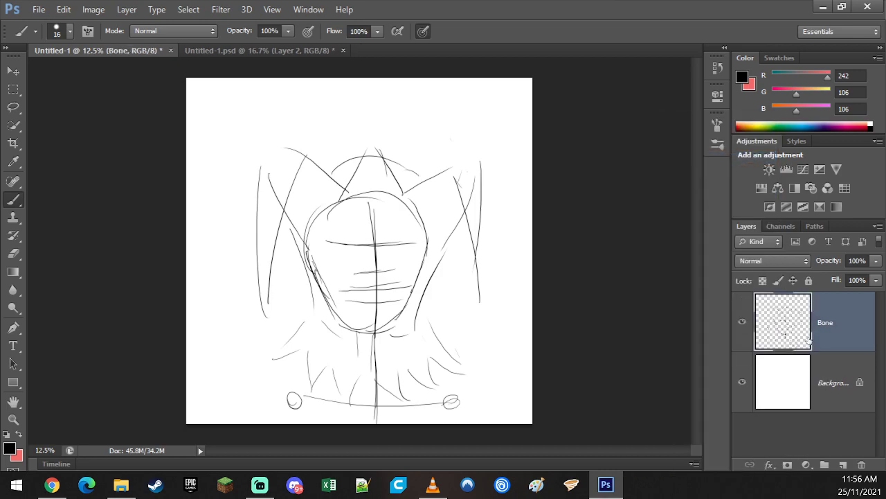
- Add a new layer above Bone and name it "Sketchy"
left_click(840, 462)
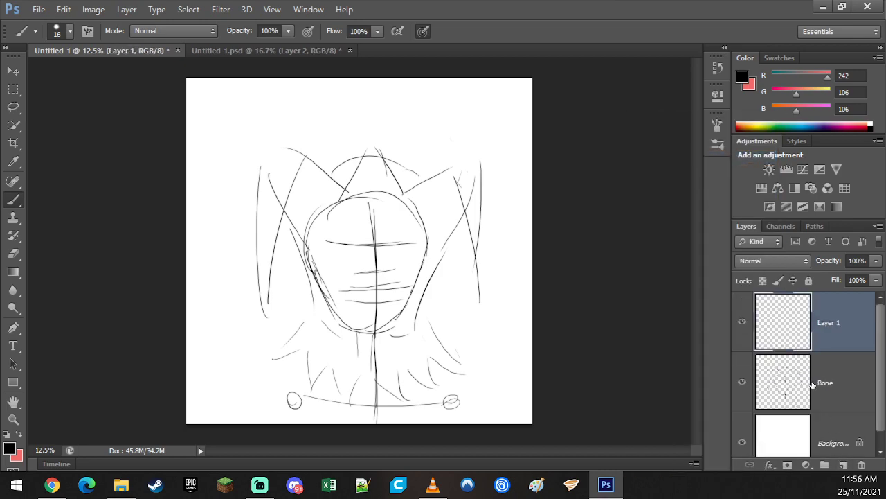
double_click(830, 322)
type("Sketch")
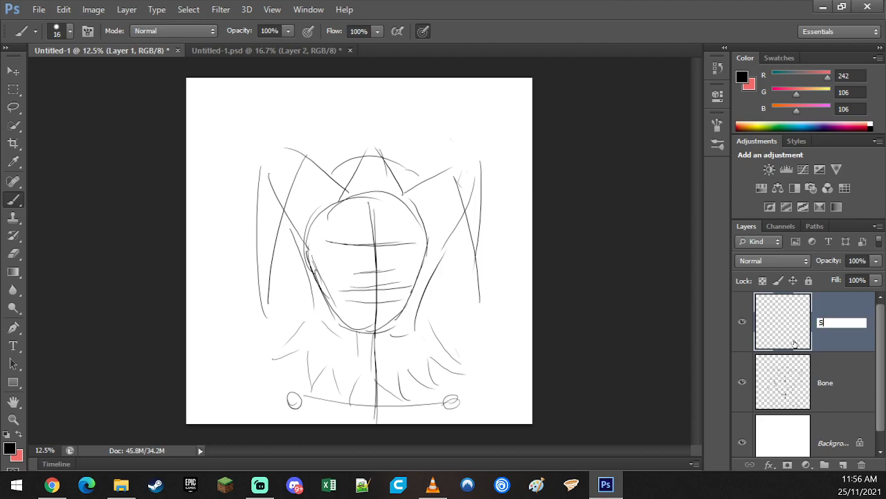
type("y")
key("Return")
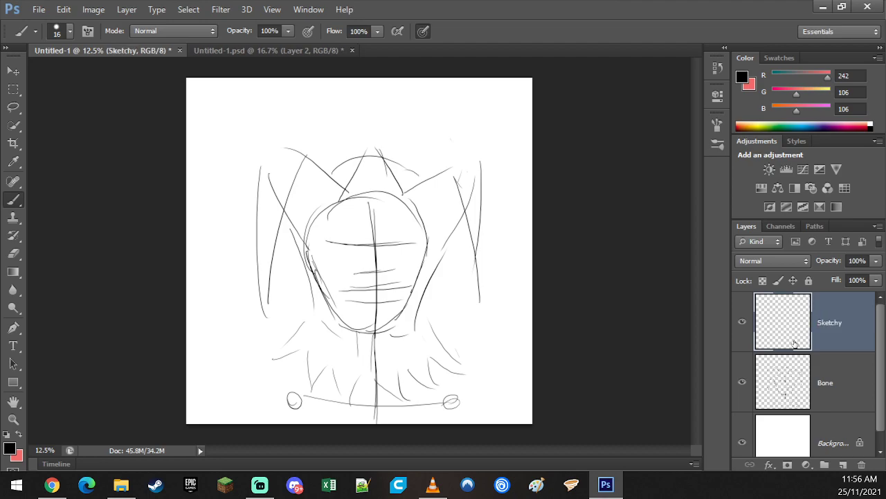
- Switch to the Pencil tool and draw faint outlines over the head and the left hat horn
right_click(13, 199)
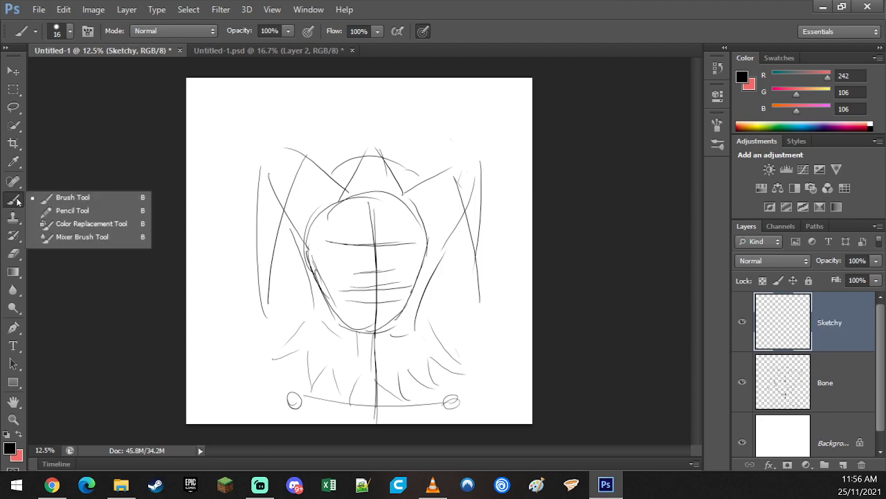
left_click(69, 207)
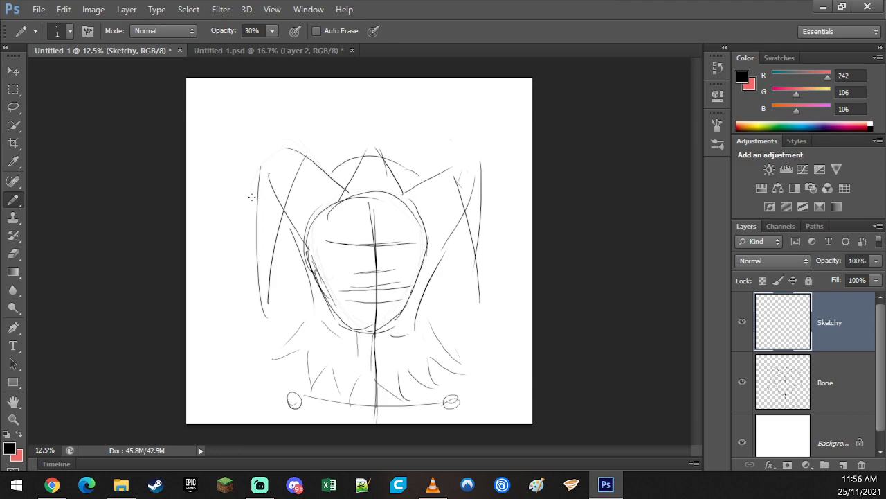
left_click_drag(244, 198, 252, 323)
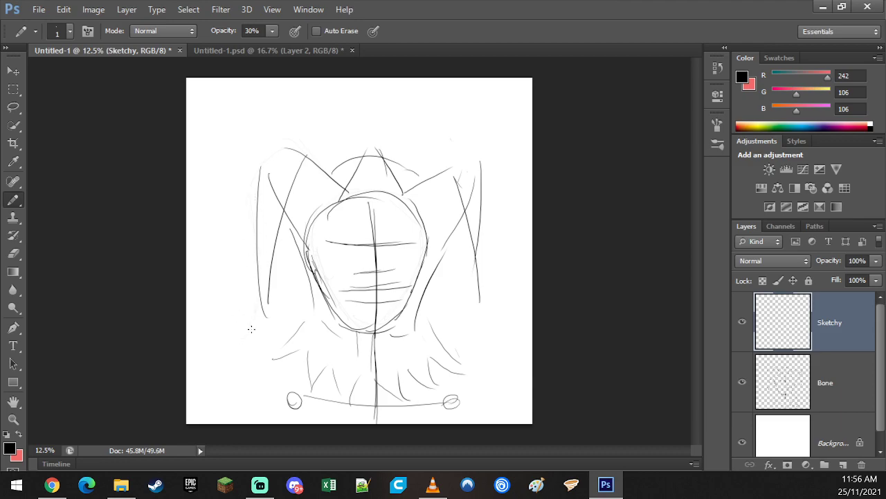
- Set the pencil size to 39 and outline the hanging left hat horn more heavily
left_click(70, 31)
left_click_drag(22, 75, 49, 72)
key("Return")
mouse_move(249, 322)
left_mouse_down()
mouse_move(254, 170)
mouse_move(301, 149)
mouse_move(314, 165)
mouse_move(275, 291)
mouse_move(282, 239)
mouse_move(309, 288)
left_mouse_up()
- Trace the left inner hat edge and the pointed collar in heavier pencil strokes
mouse_move(292, 243)
left_mouse_down()
mouse_move(315, 323)
mouse_move(310, 339)
mouse_move(277, 359)
mouse_move(313, 345)
mouse_move(306, 388)
mouse_move(315, 395)
left_mouse_up()
left_click_drag(333, 365, 349, 410)
left_click_drag(374, 364, 351, 406)
left_click_drag(400, 371, 365, 400)
left_click_drag(406, 358, 399, 395)
left_click_drag(440, 370, 403, 391)
mouse_move(426, 349)
left_mouse_down()
mouse_move(436, 385)
mouse_move(470, 374)
left_mouse_up()
left_click_drag(428, 297, 474, 371)
- Trace the right hat horn and the upper curves of both horns in heavier pencil strokes
left_click_drag(437, 265, 428, 322)
mouse_move(429, 289)
left_mouse_down()
mouse_move(480, 232)
mouse_move(466, 233)
mouse_move(485, 268)
left_mouse_up()
mouse_move(471, 224)
left_mouse_down()
mouse_move(484, 305)
mouse_move(500, 211)
left_mouse_up()
left_click_drag(488, 157, 497, 263)
mouse_move(489, 169)
left_mouse_down()
mouse_move(500, 215)
mouse_move(479, 169)
left_mouse_up()
mouse_move(415, 185)
left_mouse_down()
mouse_move(454, 158)
mouse_move(441, 167)
left_mouse_up()
left_click_drag(440, 166, 503, 161)
mouse_move(400, 186)
left_mouse_down()
mouse_move(455, 160)
mouse_move(494, 158)
left_mouse_up()
left_click_drag(350, 189, 317, 156)
left_click_drag(278, 150, 317, 162)
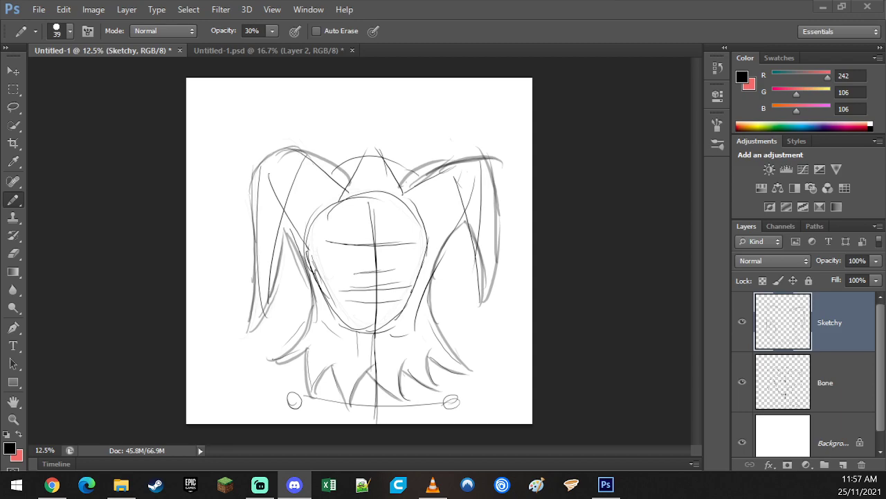
- Strengthen the left hat horn's outer edge and draw a round bobble at its tip
mouse_move(348, 186)
left_mouse_down()
mouse_move(320, 164)
mouse_move(260, 188)
mouse_move(251, 264)
left_mouse_up()
left_click_drag(257, 223, 243, 331)
left_click_drag(271, 276, 235, 359)
left_click_drag(256, 320, 260, 353)
- Darken the lower edges of the right hat horn and draw a round bobble at its tip
mouse_move(483, 273)
left_mouse_down()
mouse_move(476, 304)
mouse_move(487, 323)
left_mouse_up()
left_click_drag(479, 265, 475, 325)
left_click_drag(483, 245, 477, 288)
left_click_drag(480, 285, 478, 327)
left_click_drag(502, 232, 482, 329)
left_click_drag(474, 299, 493, 344)
- Draw curved fold lines running down the collar from beneath the chin
mouse_move(324, 323)
left_mouse_down()
mouse_move(310, 349)
mouse_move(338, 371)
left_mouse_up()
mouse_move(368, 328)
left_mouse_down()
mouse_move(369, 360)
mouse_move(395, 324)
mouse_move(434, 360)
left_mouse_up()
left_click_drag(405, 303, 414, 336)
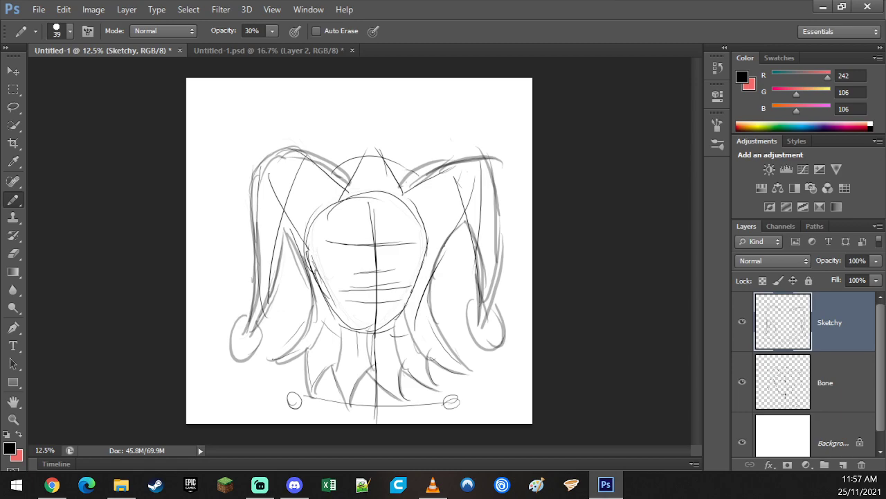
- Add short hood curves on both sides of the head and draw a rounded dome between the two hat horns
left_click_drag(426, 191, 434, 232)
left_click_drag(302, 214, 323, 198)
left_click(741, 383)
left_click(742, 382)
mouse_move(330, 160)
left_mouse_down()
mouse_move(407, 141)
mouse_move(421, 167)
left_mouse_up()
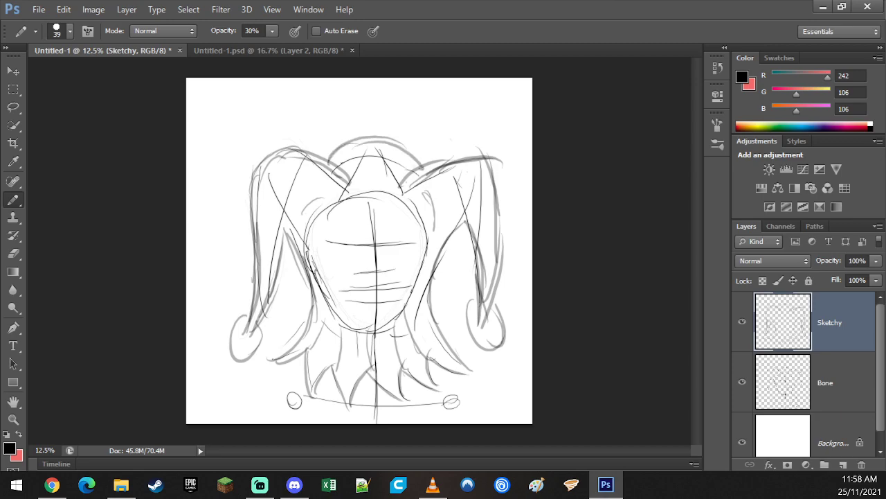
- Compare the Sketchy and Bone layers by toggling them, and trace the face outline inside the head oval
left_click(742, 322)
left_click(741, 321)
left_click(745, 380)
left_click(745, 381)
left_click(745, 381)
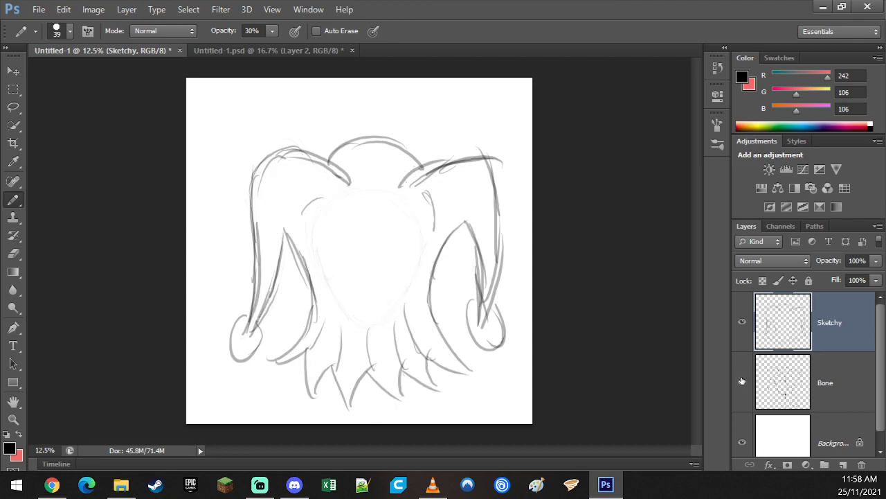
left_click(745, 381)
mouse_move(311, 249)
left_mouse_down()
mouse_move(339, 312)
mouse_move(388, 330)
mouse_move(419, 251)
mouse_move(414, 215)
mouse_move(370, 199)
mouse_move(320, 209)
mouse_move(426, 221)
left_mouse_up()
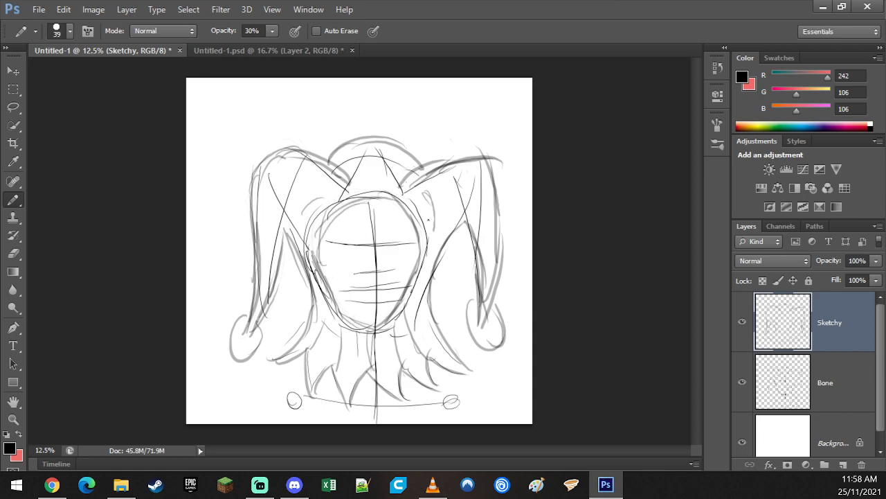
- Toggle the Bone layer's visibility to compare the sketch with and without its construction lines
left_click(743, 381)
left_click(742, 381)
left_click(743, 382)
left_click(742, 381)
left_click(742, 381)
left_click(742, 381)
left_click(742, 382)
left_click(742, 382)
left_click(742, 382)
left_click(740, 381)
left_click(741, 381)
left_click(743, 382)
left_click(744, 382)
left_click(745, 382)
- Draw a tall upright staff with a pointed spade-like head beside the left hat horn
left_click_drag(214, 331, 207, 223)
left_click_drag(201, 230, 191, 267)
mouse_move(207, 193)
left_mouse_down()
mouse_move(196, 251)
mouse_move(223, 253)
left_mouse_up()
left_click_drag(223, 253, 191, 261)
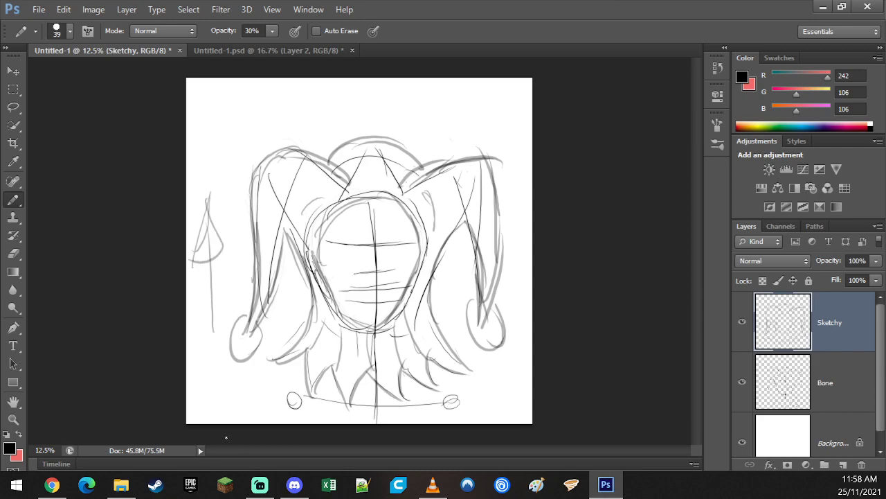
- Hand-letter HALAQUIN in large capitals across the lower part of the canvas
mouse_move(225, 375)
left_mouse_down()
mouse_move(200, 412)
mouse_move(239, 393)
left_mouse_up()
mouse_move(231, 377)
left_mouse_down()
mouse_move(237, 414)
mouse_move(273, 380)
mouse_move(277, 413)
left_mouse_up()
left_click_drag(287, 381, 316, 402)
left_click_drag(344, 395, 345, 419)
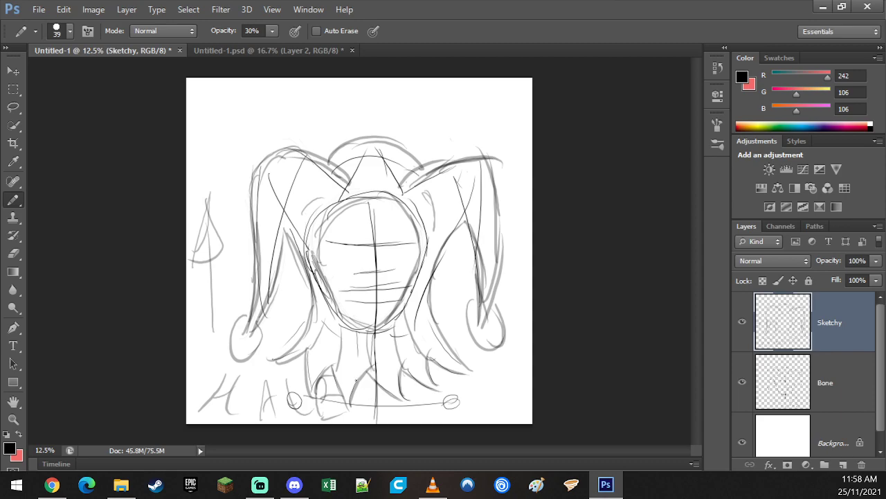
mouse_move(380, 381)
left_mouse_down()
mouse_move(387, 411)
mouse_move(374, 408)
mouse_move(392, 421)
mouse_move(437, 409)
mouse_move(482, 367)
left_mouse_up()
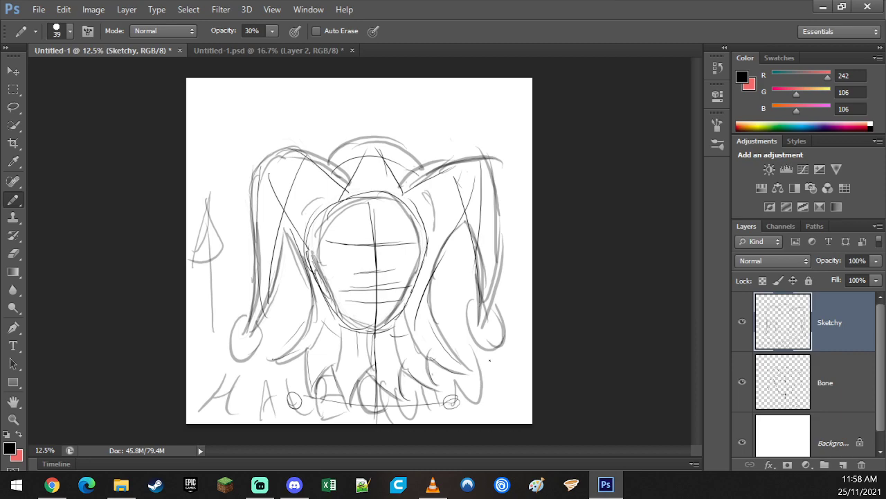
- Show and hide the Bone layer repeatedly to examine the sketch and lettering on their own
left_click(747, 380)
left_click(746, 381)
left_click(746, 381)
left_click(748, 379)
left_click(748, 380)
left_click(748, 379)
left_click(748, 379)
left_click(749, 379)
left_click(748, 381)
left_click(747, 381)
left_click(747, 381)
left_click(747, 382)
left_click(746, 382)
left_click(746, 382)
left_click(745, 383)
left_click(743, 382)
left_click(744, 382)
left_click(745, 382)
left_click(747, 385)
- Sketch the right eye with a diamond-shaped makeup outline around it on the Sketchy layer
left_click(294, 484)
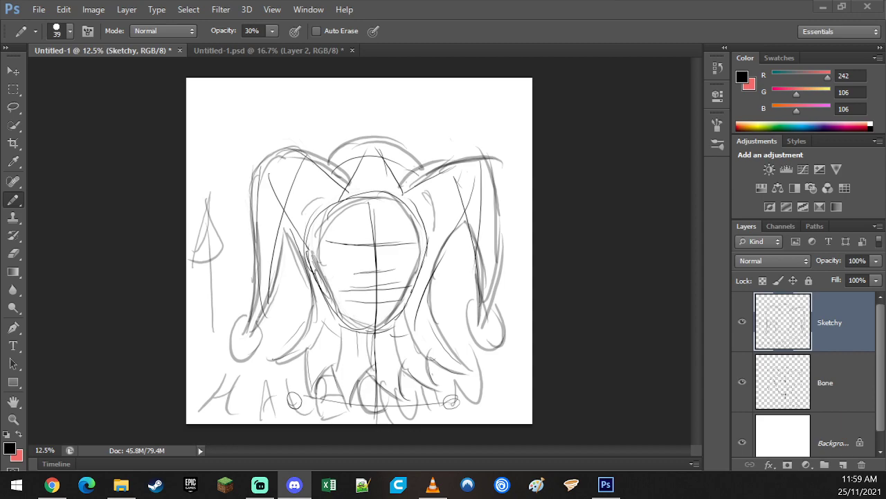
mouse_move(382, 244)
left_mouse_down()
mouse_move(413, 237)
mouse_move(416, 254)
mouse_move(399, 218)
mouse_move(380, 242)
mouse_move(406, 281)
mouse_move(417, 248)
left_mouse_up()
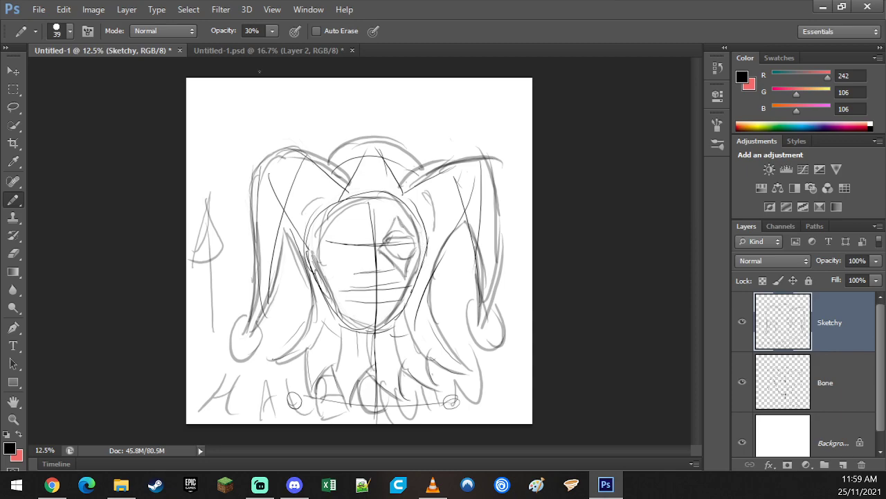
- Open the finished jester drawing and compare its face at 100% zoom with and without Layer 2
left_click(319, 54)
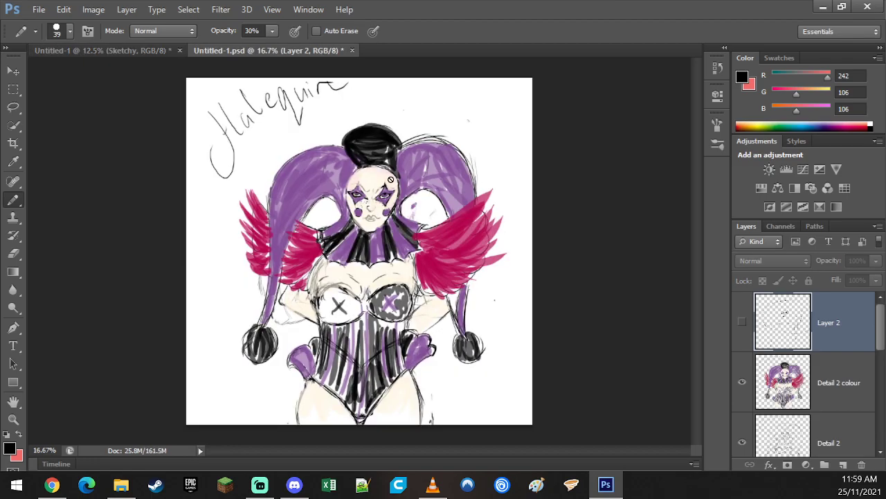
scroll(392, 193, "up", 5)
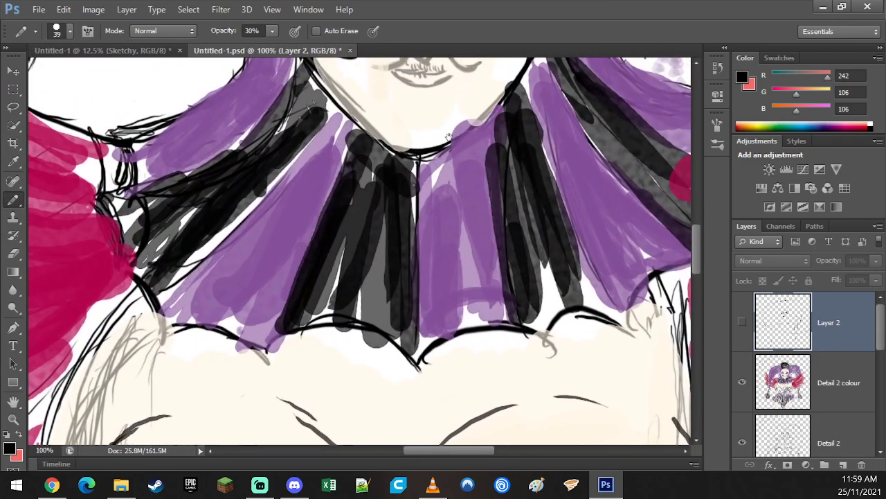
left_click_drag(448, 136, 310, 388)
left_click(742, 321)
left_click(741, 321)
left_click(272, 320)
left_click(450, 194)
left_click(741, 319)
- On Layer 2, shade the lips and right eye area, draw loose grey marks beside the face, and hide the layer
mouse_move(274, 313)
left_mouse_down()
mouse_move(305, 308)
mouse_move(331, 329)
mouse_move(325, 320)
mouse_move(242, 331)
mouse_move(291, 328)
mouse_move(277, 320)
mouse_move(284, 318)
mouse_move(228, 327)
mouse_move(201, 316)
mouse_move(270, 336)
left_mouse_up()
mouse_move(340, 239)
left_mouse_down()
mouse_move(315, 232)
mouse_move(353, 246)
mouse_move(381, 239)
mouse_move(410, 187)
mouse_move(407, 232)
left_mouse_up()
mouse_move(513, 322)
left_mouse_down()
mouse_move(538, 190)
mouse_move(567, 244)
mouse_move(563, 161)
mouse_move(644, 241)
left_mouse_up()
left_click_drag(603, 297, 606, 343)
mouse_move(592, 280)
left_mouse_down()
mouse_move(593, 323)
mouse_move(629, 321)
left_mouse_up()
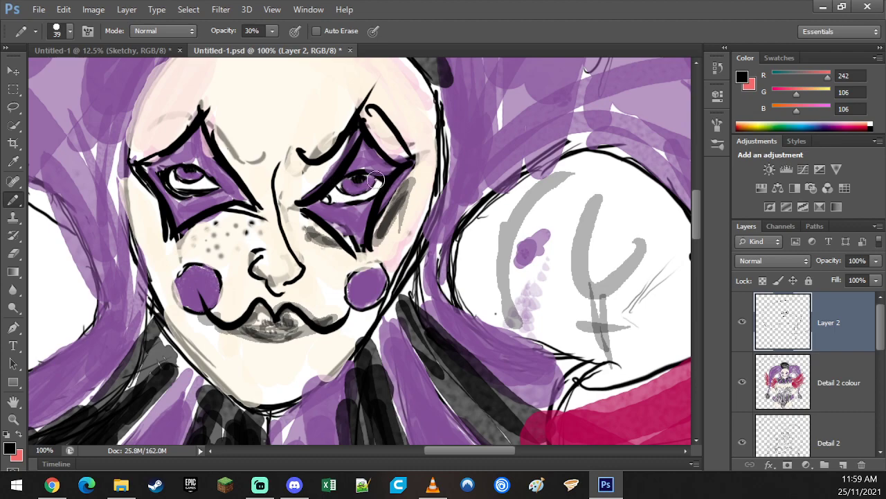
mouse_move(353, 200)
left_mouse_down()
mouse_move(341, 189)
mouse_move(370, 178)
mouse_move(339, 190)
mouse_move(388, 184)
mouse_move(375, 184)
mouse_move(378, 172)
mouse_move(364, 166)
mouse_move(394, 176)
left_mouse_up()
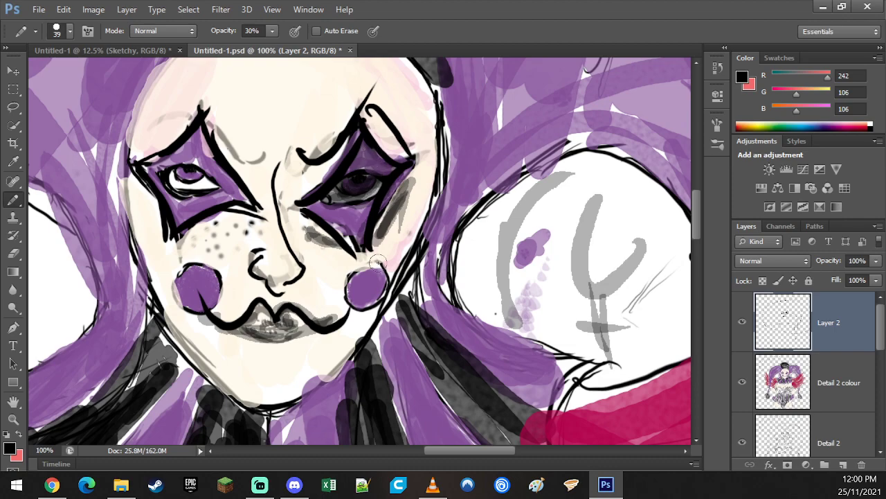
left_click(742, 321)
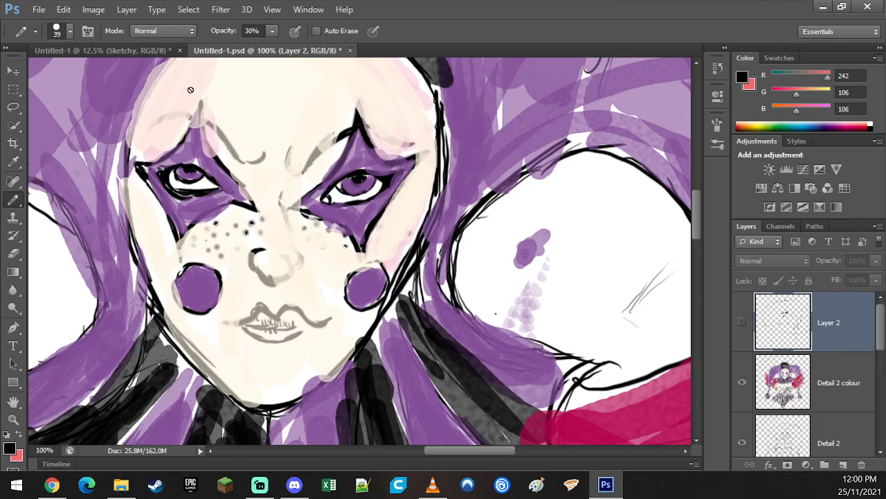
- Return to the new jester sketch and draw both eyebrows and the left diamond-shaped eye outline
left_click(127, 51)
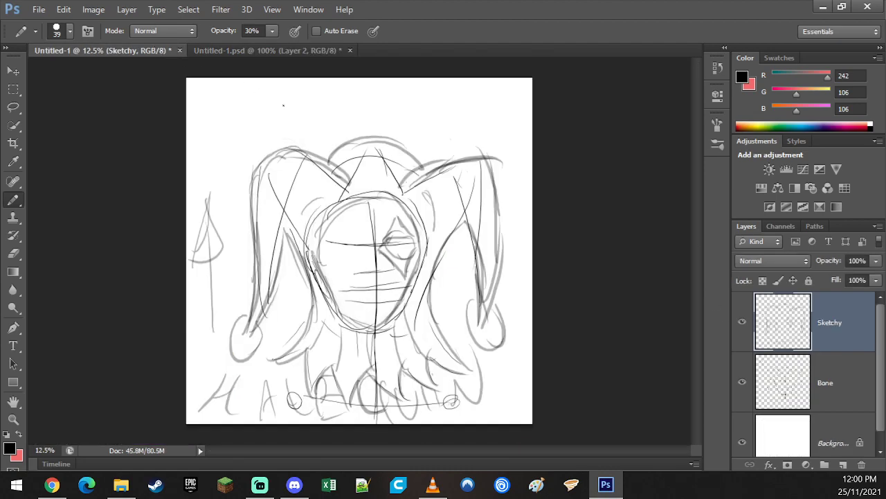
left_click_drag(384, 230, 409, 220)
left_click_drag(348, 228, 361, 220)
mouse_move(323, 244)
left_mouse_down()
mouse_move(352, 233)
mouse_move(341, 271)
mouse_move(358, 244)
left_mouse_up()
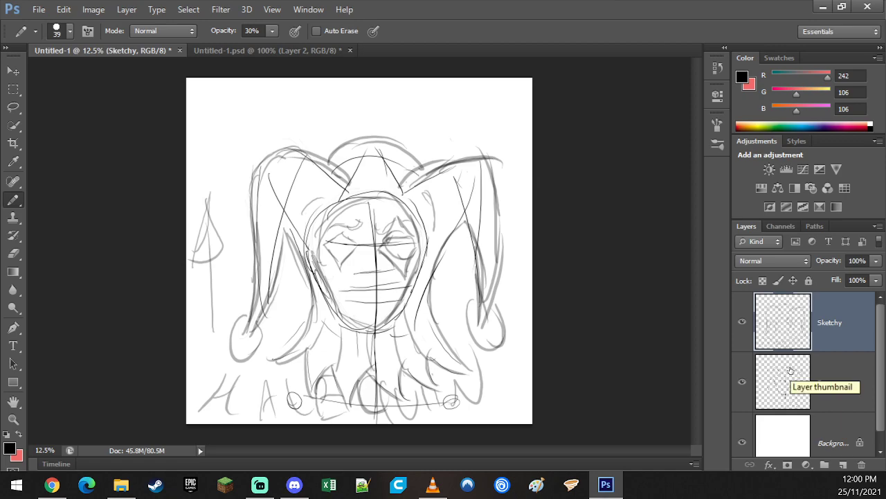
- Review the finished drawing and its layer stack, and return to the sketch, moving its document behind the finished one
left_click(310, 54)
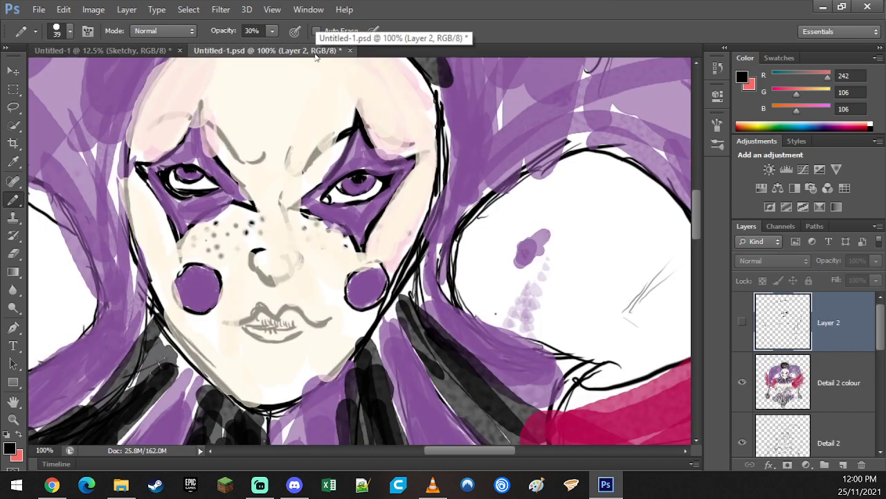
scroll(875, 429, "down", 5)
left_click_drag(875, 429, 878, 309)
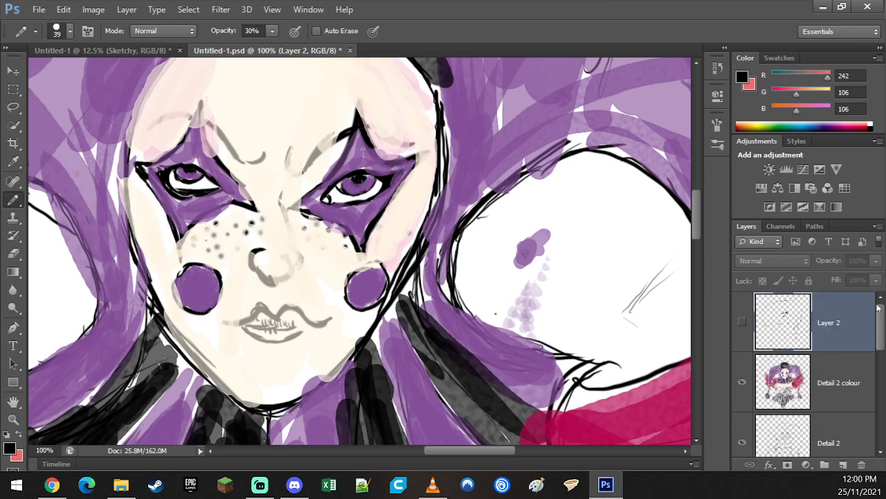
mouse_move(163, 51)
left_mouse_down()
mouse_move(168, 61)
mouse_move(204, 54)
left_mouse_up()
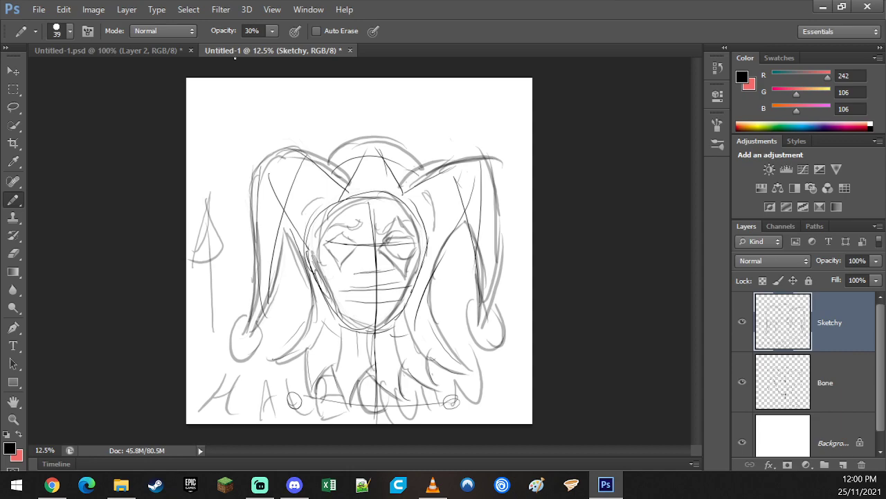
- Sketch the nose and the curled lips, and darken the dome between the hat horns
mouse_move(366, 273)
left_mouse_down()
mouse_move(386, 280)
mouse_move(383, 294)
mouse_move(400, 294)
mouse_move(348, 299)
left_mouse_up()
left_click_drag(347, 297, 395, 300)
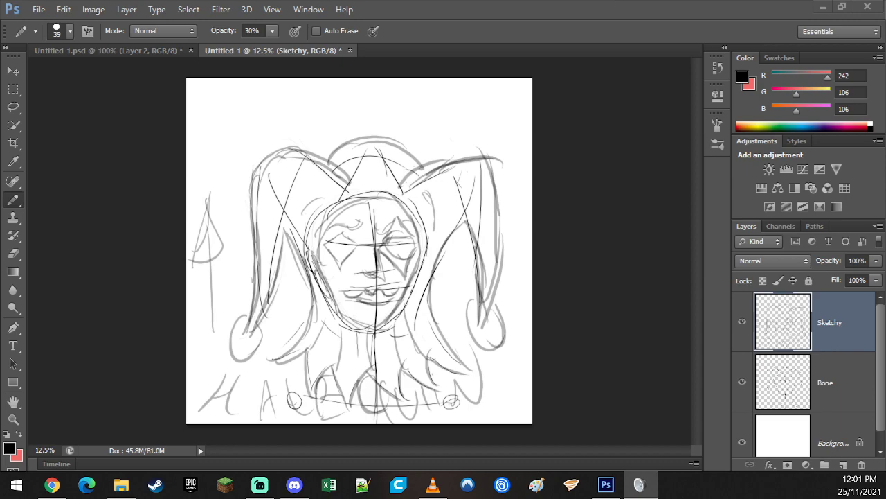
mouse_move(328, 166)
left_mouse_down()
mouse_move(377, 137)
mouse_move(408, 144)
left_mouse_up()
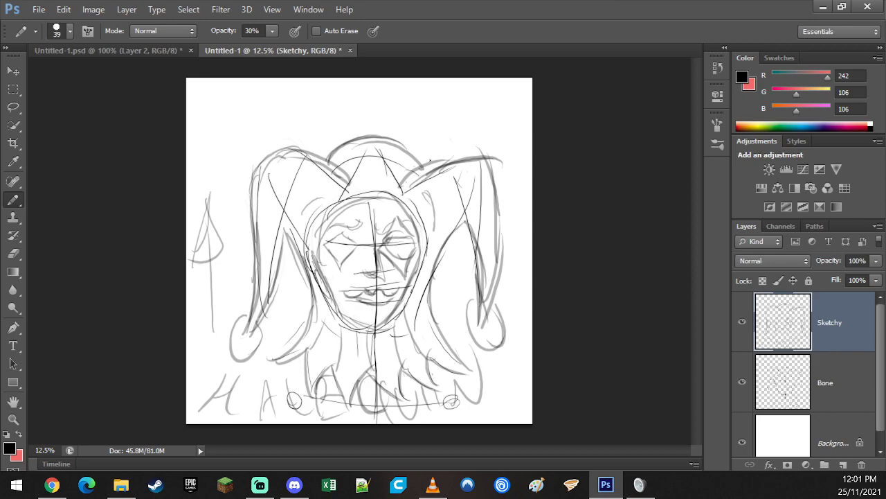
- Compare the drawing with and without the Bone layer, leaving that layer hidden
left_click(742, 382)
left_click(742, 383)
left_click(743, 382)
left_click(744, 381)
left_click(744, 381)
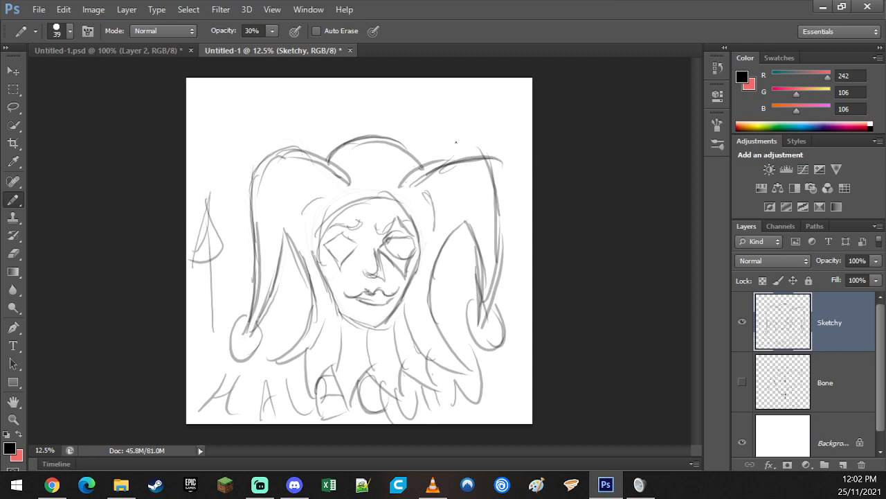
- Draw a zigzag line across the top of the canvas and a small arrow beside the left hat horn
mouse_move(214, 131)
left_mouse_down()
mouse_move(255, 122)
mouse_move(325, 84)
mouse_move(390, 102)
mouse_move(523, 92)
left_mouse_up()
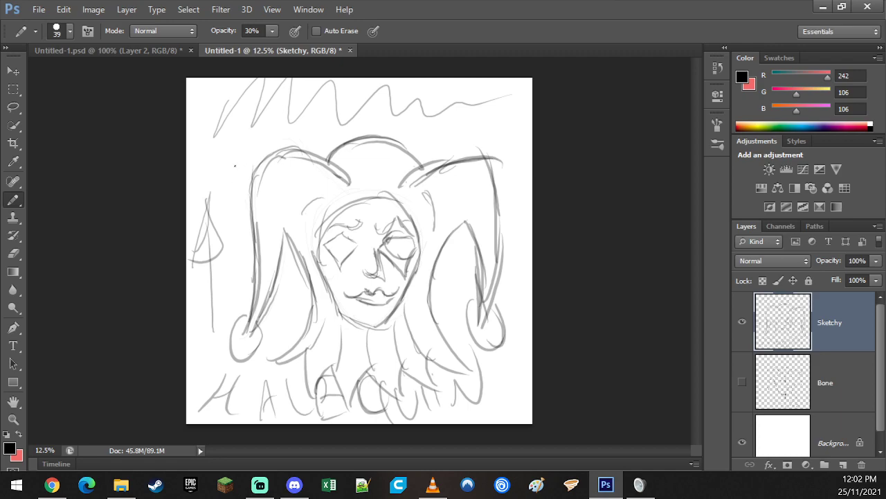
mouse_move(244, 201)
left_mouse_down()
mouse_move(213, 155)
mouse_move(222, 180)
left_mouse_up()
- Redraw the right hat horn's outer edge further out, from its top bend down to the bobble
left_click_drag(485, 158, 512, 233)
mouse_move(510, 184)
left_mouse_down()
mouse_move(497, 299)
mouse_move(477, 331)
left_mouse_up()
left_click_drag(516, 203, 523, 228)
left_click_drag(508, 164, 517, 204)
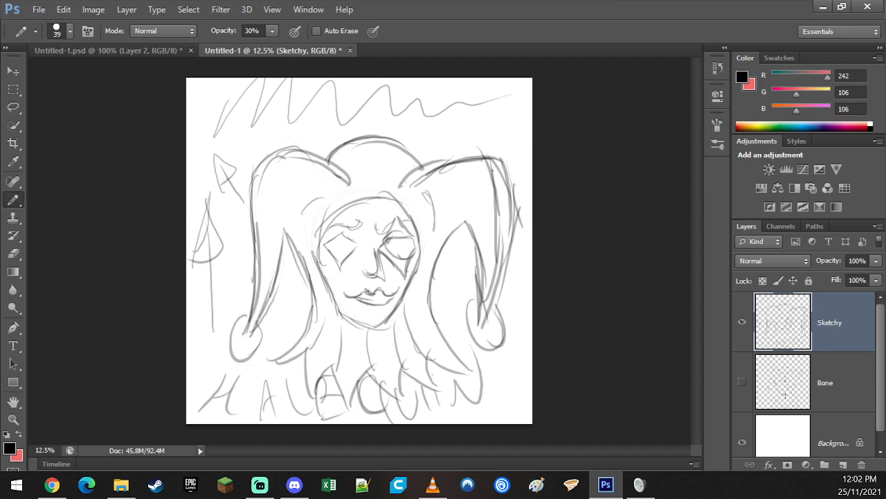
- Swap to the pink foreground colour and draw correction lines over the left hat horn and the central dome
left_click(18, 434)
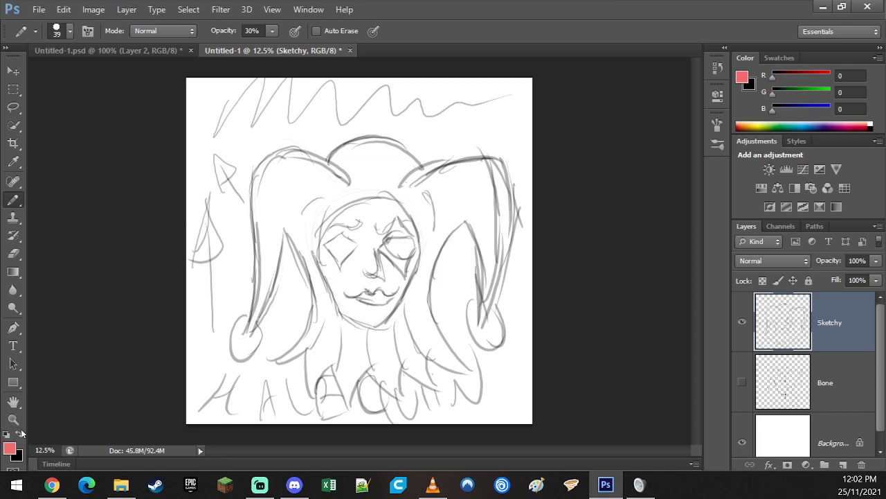
mouse_move(323, 208)
left_mouse_down()
mouse_move(255, 149)
mouse_move(239, 290)
left_mouse_up()
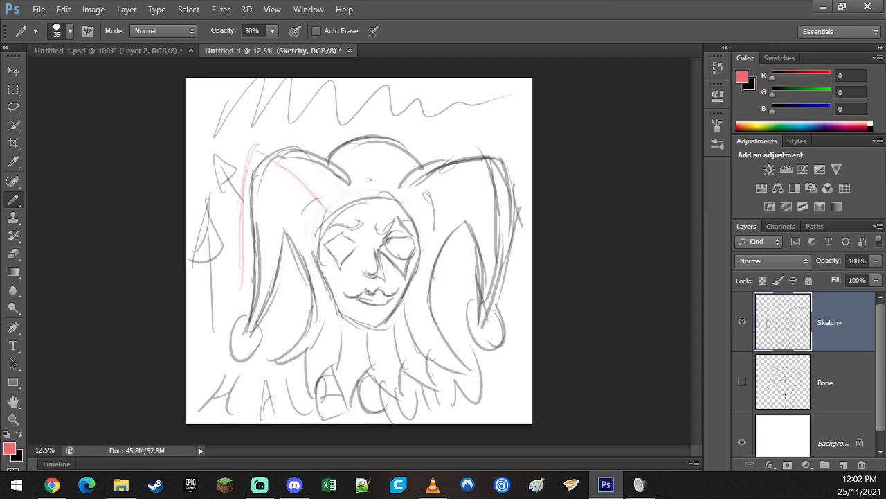
mouse_move(367, 199)
left_mouse_down()
mouse_move(354, 150)
mouse_move(408, 161)
left_mouse_up()
- Draw pink guide lines from the dome down through the face, converging in the collar above a loop
left_click_drag(328, 385, 348, 424)
left_click_drag(415, 382, 396, 423)
mouse_move(367, 156)
left_mouse_down()
mouse_move(339, 206)
mouse_move(368, 415)
left_mouse_up()
left_click_drag(417, 166, 377, 362)
mouse_move(386, 306)
left_mouse_down()
mouse_move(371, 369)
mouse_move(379, 418)
mouse_move(385, 368)
left_mouse_up()
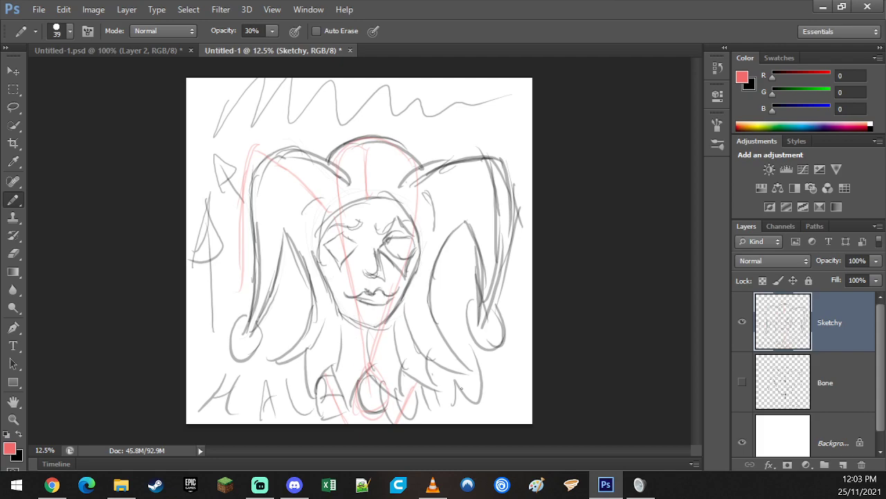
- Mark the right bobble in pink and arc a wider outline over the right hat horn
mouse_move(496, 315)
left_mouse_down()
mouse_move(499, 331)
mouse_move(495, 320)
left_mouse_up()
mouse_move(429, 157)
left_mouse_down()
mouse_move(523, 181)
mouse_move(524, 246)
left_mouse_up()
- Outline both eyes with pink ovals and draw an arrow-shaped tear mark below the left eye
mouse_move(333, 251)
left_mouse_down()
mouse_move(408, 256)
mouse_move(394, 240)
left_mouse_up()
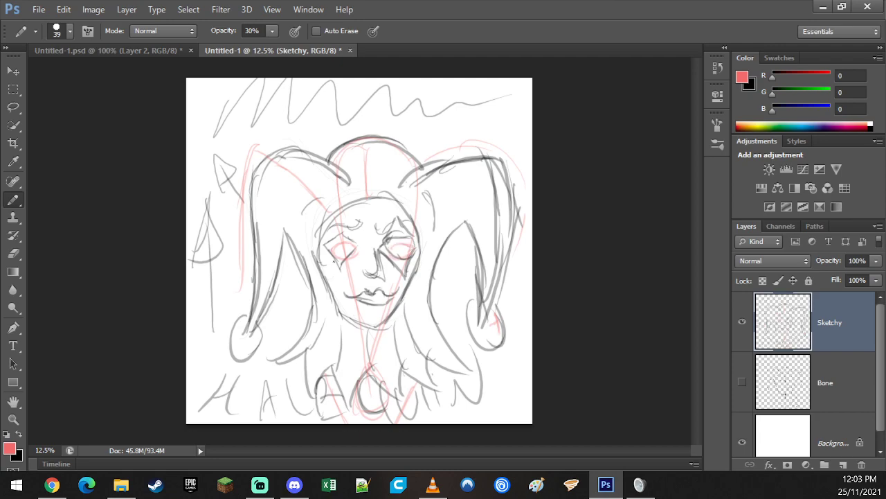
mouse_move(337, 262)
left_mouse_down()
mouse_move(343, 283)
mouse_move(333, 286)
mouse_move(342, 302)
mouse_move(344, 274)
left_mouse_up()
key("ctrl+plus")
key("ctrl+plus")
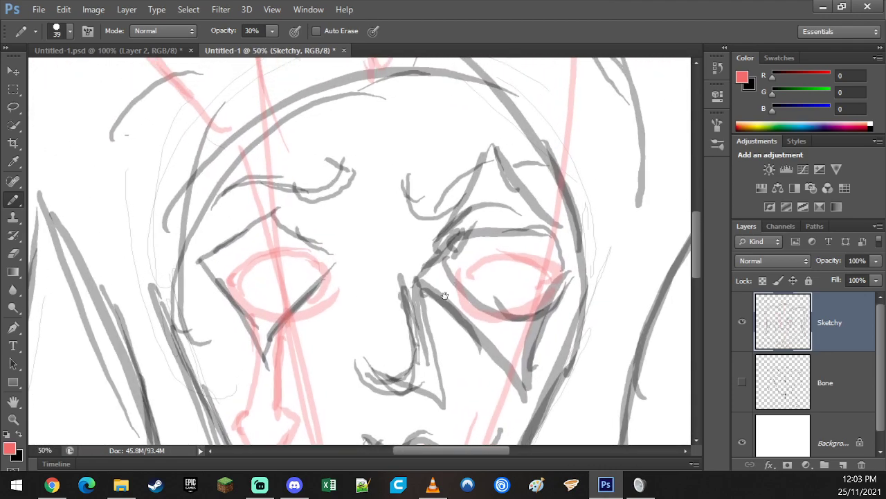
scroll(388, 291, "up", 4)
mouse_move(296, 296)
left_mouse_down()
mouse_move(256, 295)
mouse_move(222, 336)
mouse_move(265, 355)
mouse_move(259, 345)
mouse_move(292, 341)
mouse_move(309, 322)
left_mouse_up()
left_click_drag(242, 361, 250, 384)
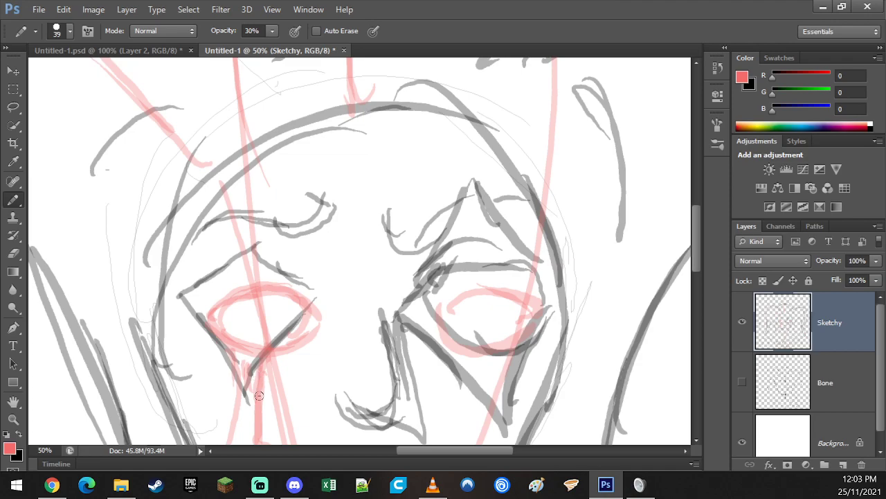
- Redraw the nose in pink, tracing its bridge and the curve beneath its tip
mouse_move(417, 372)
left_mouse_down()
mouse_move(377, 281)
mouse_move(365, 207)
left_mouse_up()
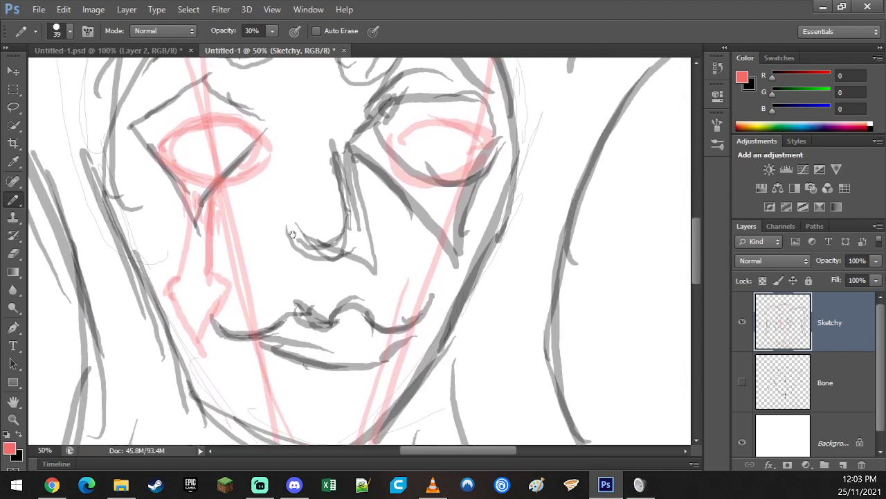
mouse_move(334, 122)
left_mouse_down()
mouse_move(327, 142)
mouse_move(338, 239)
left_mouse_up()
left_click_drag(328, 158, 336, 228)
left_click_drag(326, 181, 340, 237)
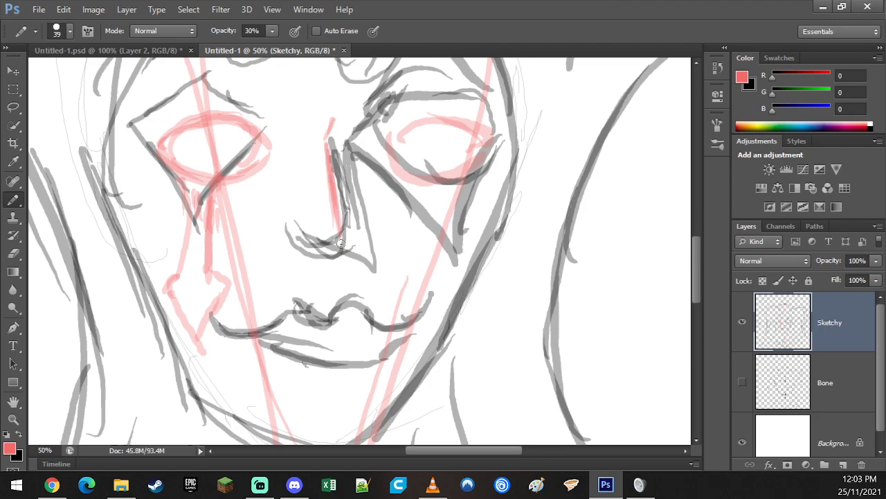
left_click_drag(277, 233, 345, 262)
left_click_drag(340, 227, 345, 252)
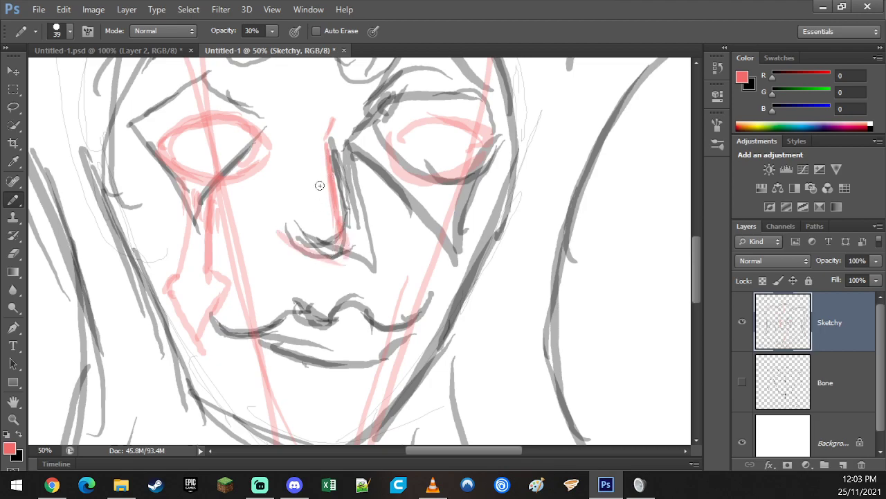
- Trace the right hat horn's curved inner edge in pink and add a second line alongside it
left_click_drag(621, 240, 386, 288)
left_click_drag(325, 362, 463, 79)
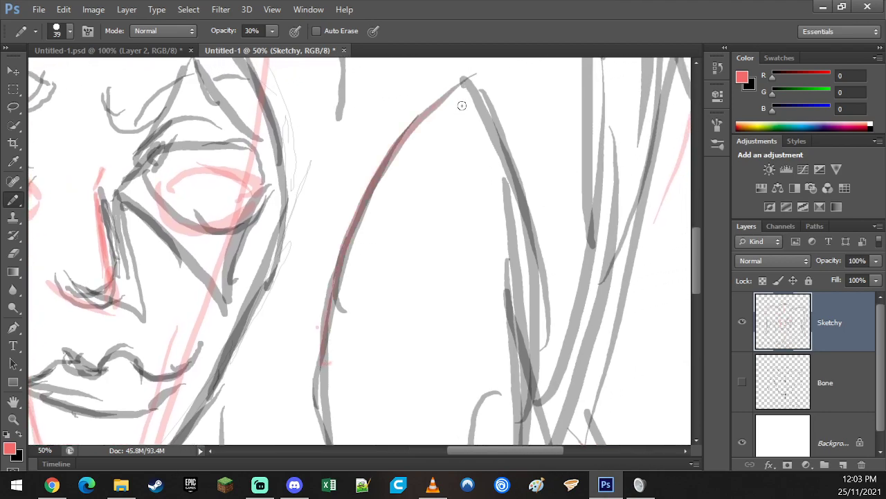
left_click_drag(323, 440, 437, 146)
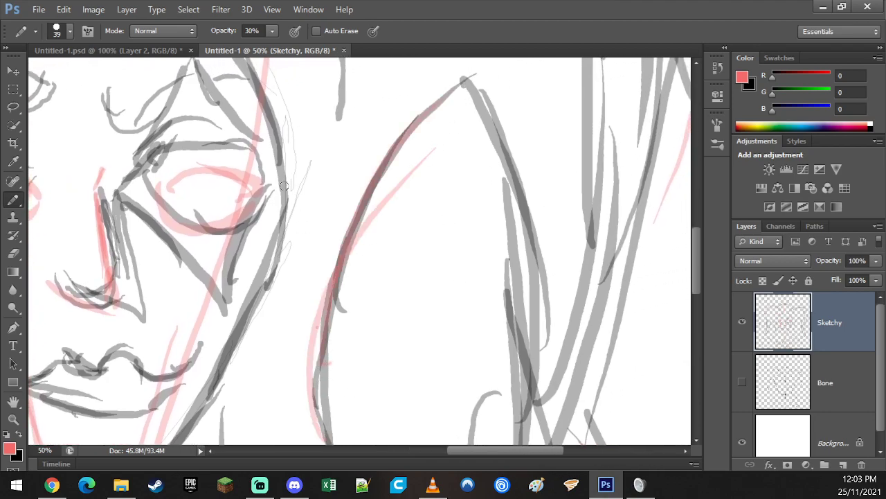
- Erase the stray lines beside the right hat horn's inner edge and inside its bobble with a 61 px eraser
left_click(13, 253)
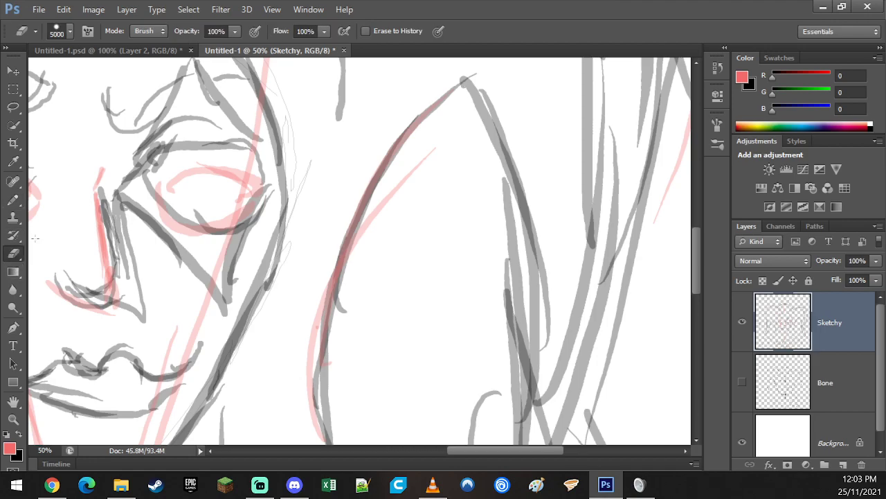
right_click(419, 192)
left_click(471, 223)
left_click_drag(471, 226, 469, 226)
mouse_move(432, 176)
left_mouse_down()
mouse_move(417, 170)
mouse_move(421, 159)
mouse_move(364, 228)
mouse_move(349, 297)
left_mouse_up()
mouse_move(489, 336)
left_mouse_down()
mouse_move(488, 252)
mouse_move(496, 310)
mouse_move(481, 283)
mouse_move(534, 281)
mouse_move(522, 259)
mouse_move(528, 177)
mouse_move(518, 220)
left_mouse_up()
left_click_drag(554, 362, 534, 367)
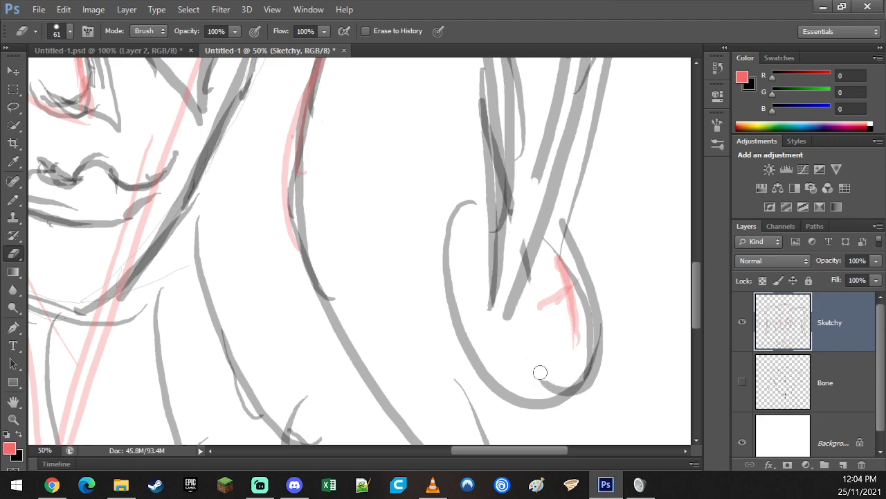
- Draw a column of four small pink circles with the Pencil between the hair and the right hat horn
left_click(14, 199)
mouse_move(388, 257)
left_mouse_down()
mouse_move(434, 286)
mouse_move(370, 289)
left_mouse_up()
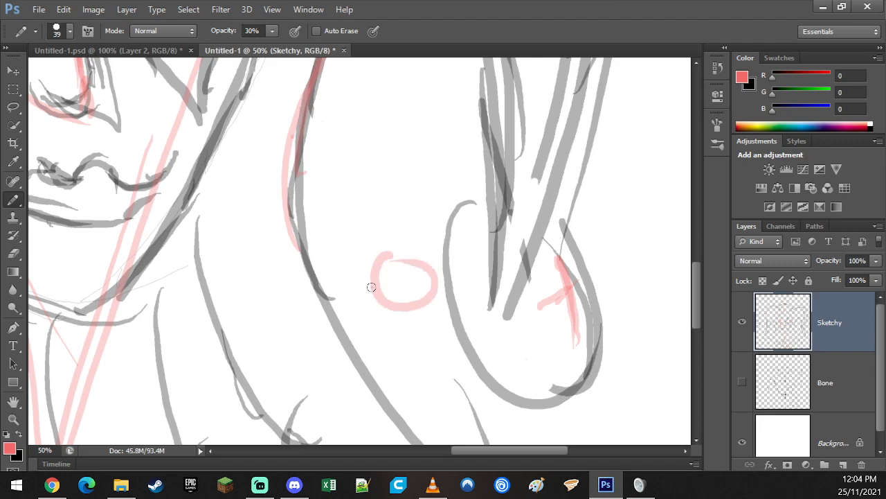
mouse_move(375, 175)
left_mouse_down()
mouse_move(395, 220)
mouse_move(360, 184)
left_mouse_up()
mouse_move(385, 114)
left_mouse_down()
mouse_move(356, 130)
mouse_move(395, 153)
mouse_move(363, 123)
left_mouse_up()
mouse_move(423, 364)
left_mouse_down()
mouse_move(408, 386)
mouse_move(449, 372)
mouse_move(443, 362)
left_mouse_up()
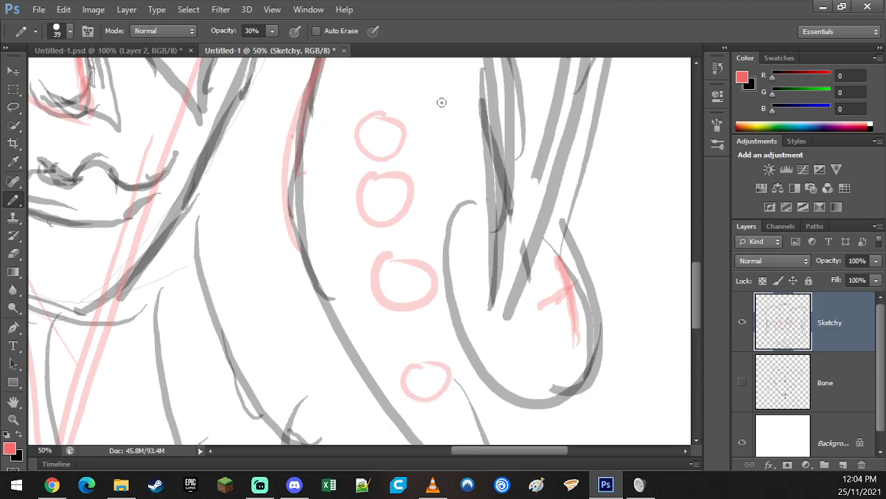
- Save the sketch in the Photoshop Art folder as Logo Desing 1 in Photoshop format with Maximize Compatibility on
key("ctrl+minus")
scroll(457, 248, "down", 4)
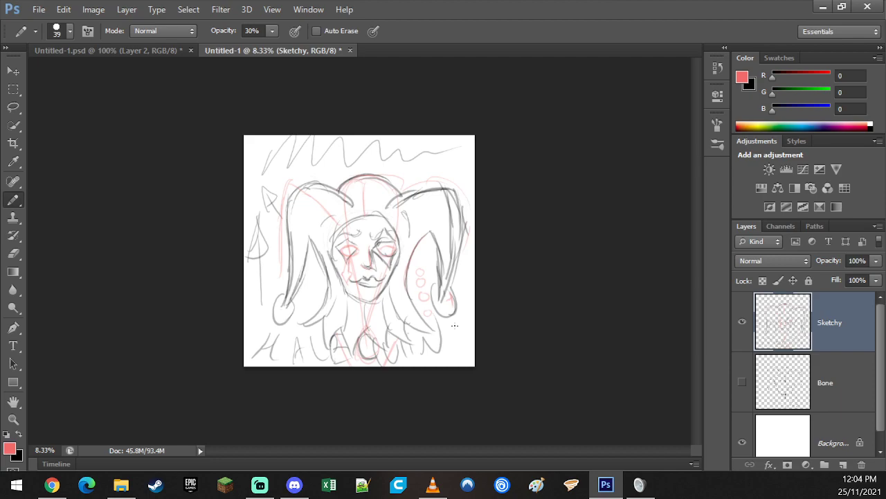
left_click(39, 9)
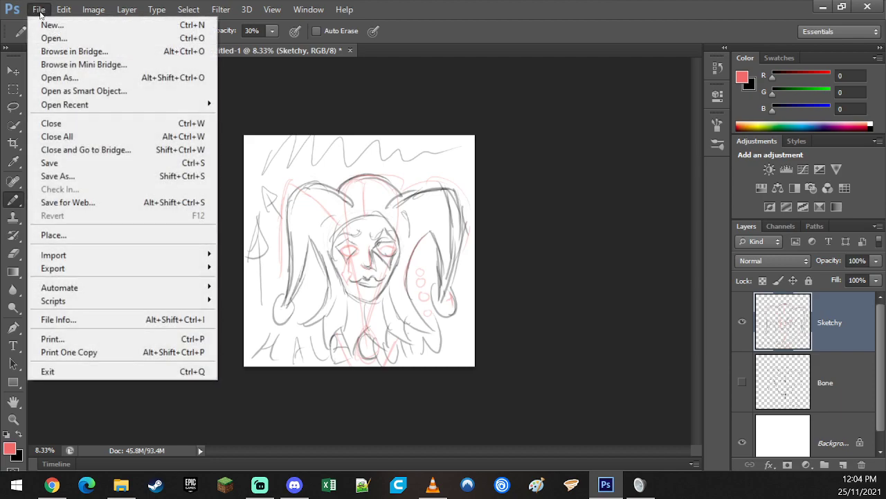
left_click(102, 176)
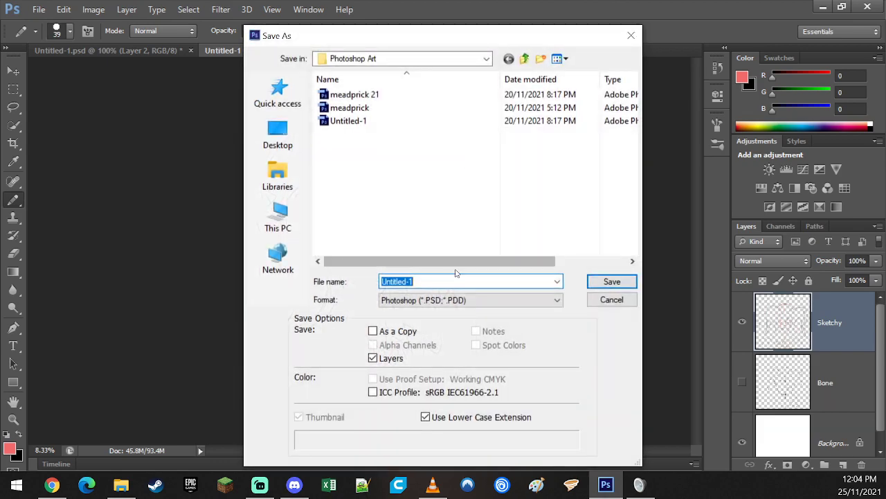
type("Logo Desing")
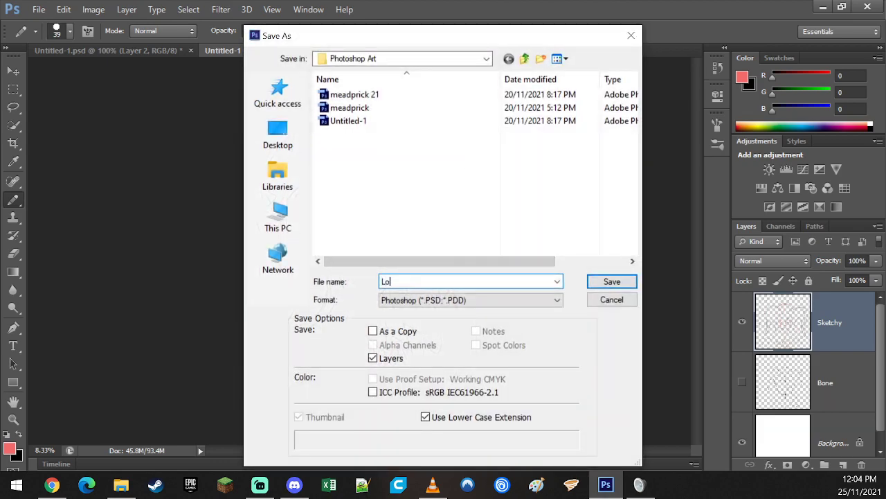
key("Return")
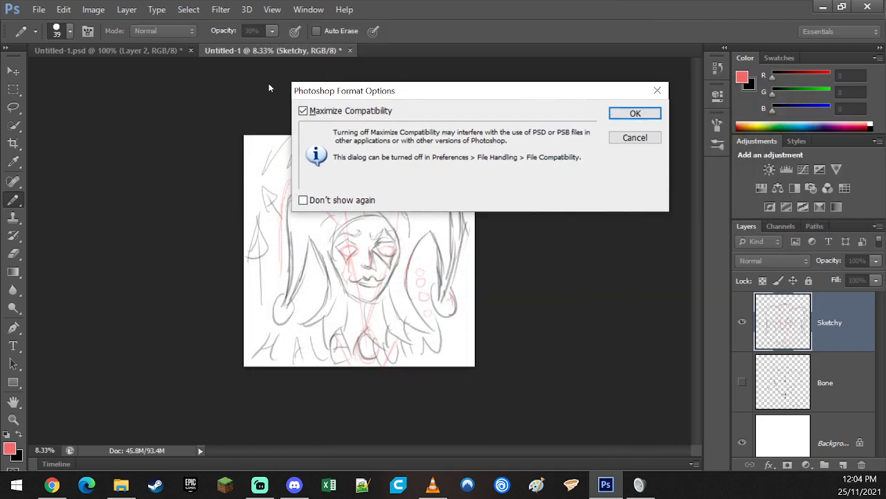
left_click(641, 112)
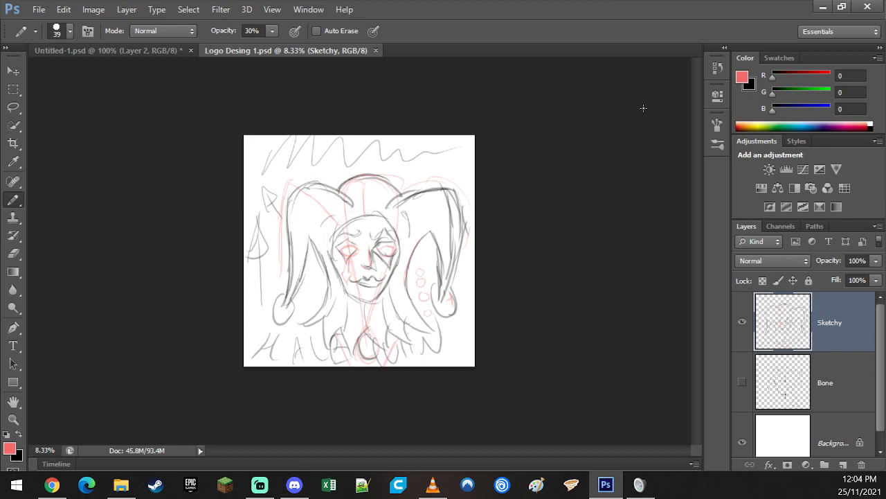